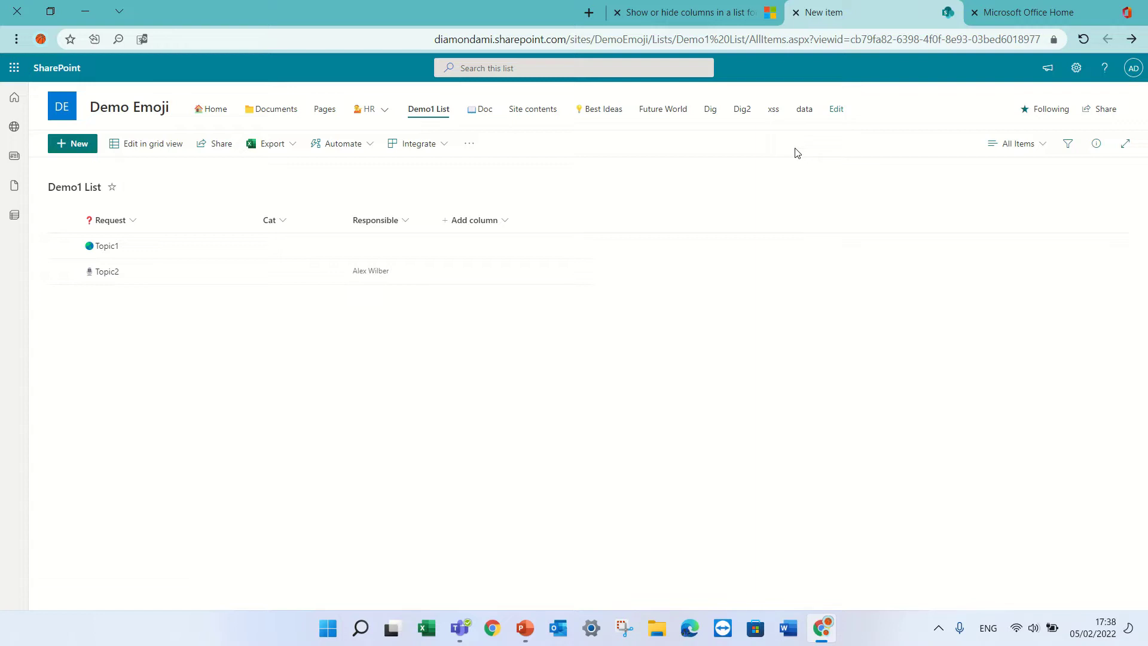
Review the Cat column's choices (new, in progress, Closed) in its settings without changing anything
click(289, 219)
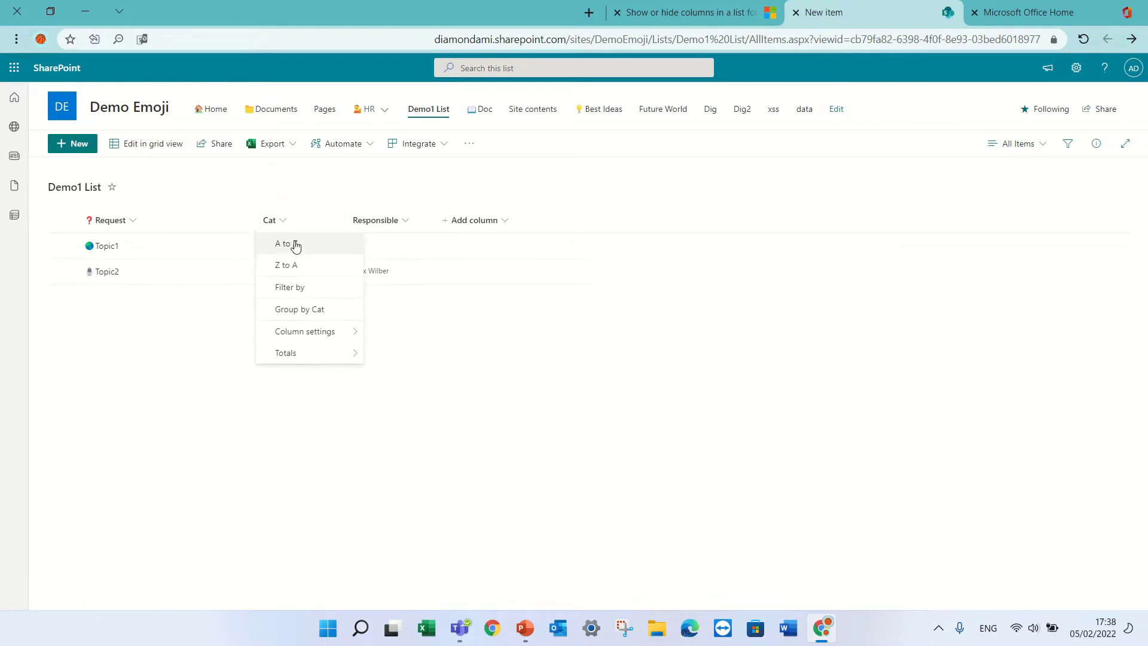
click(387, 329)
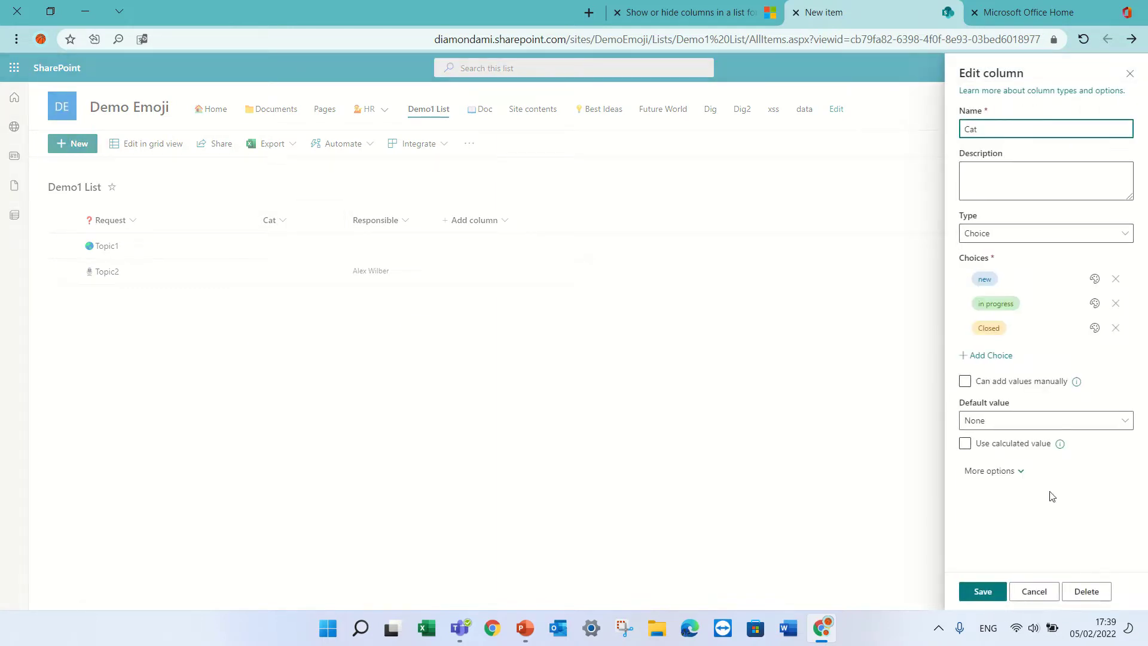
click(1033, 590)
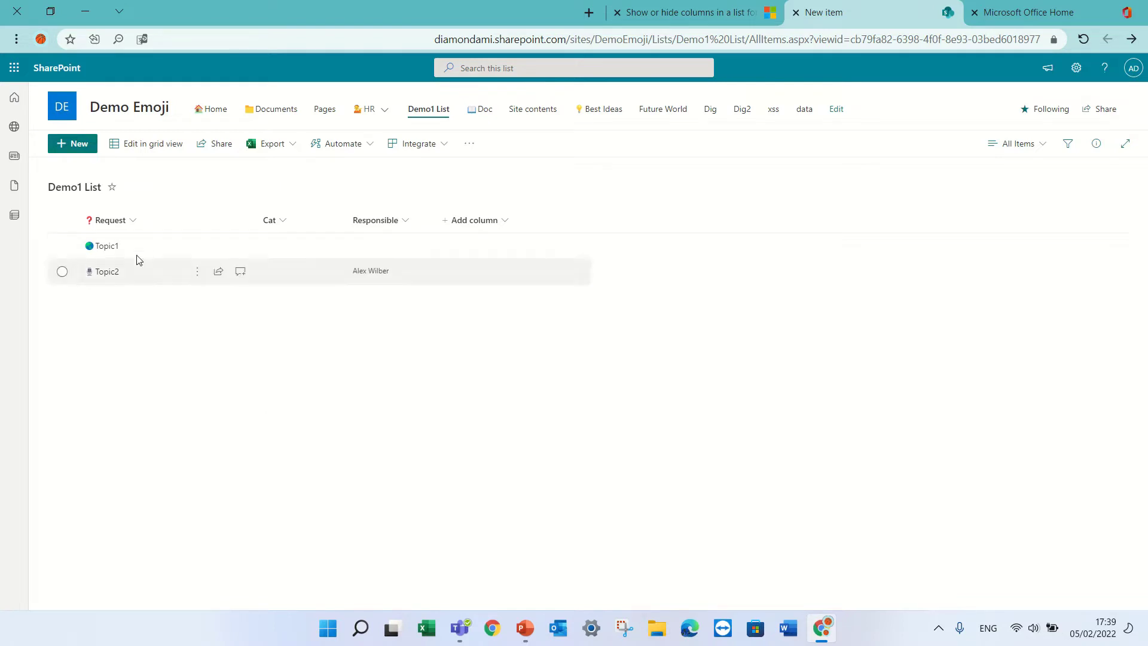
Create a new Demo1 List item with Request 'test' and Cat set to new
click(75, 142)
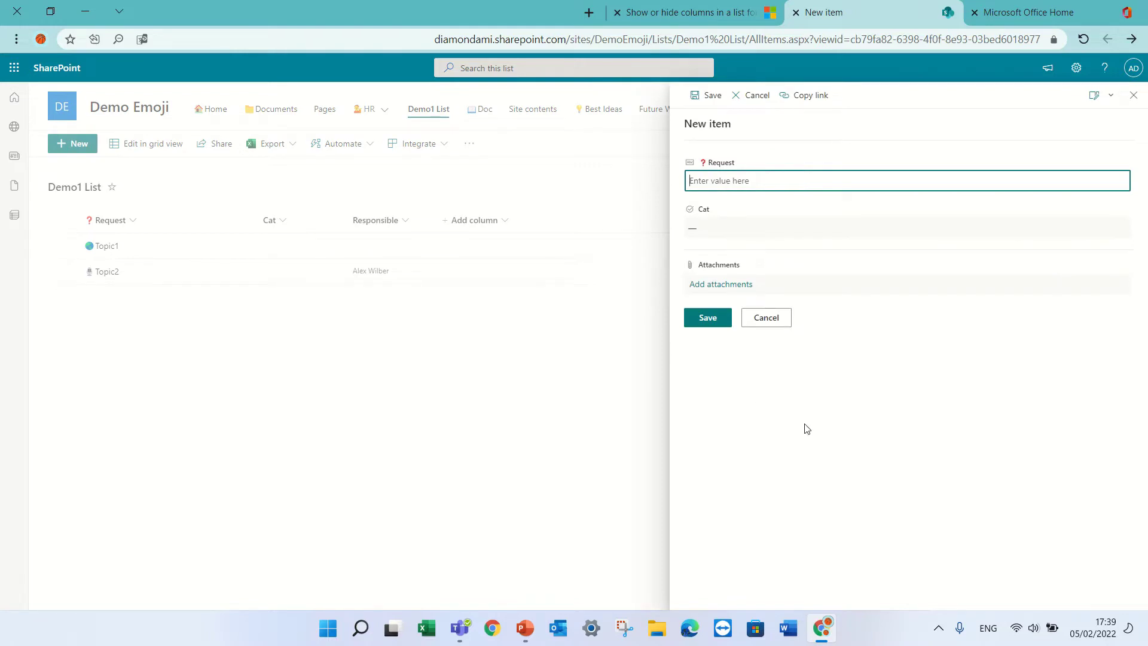
text(test)
click(837, 228)
click(795, 270)
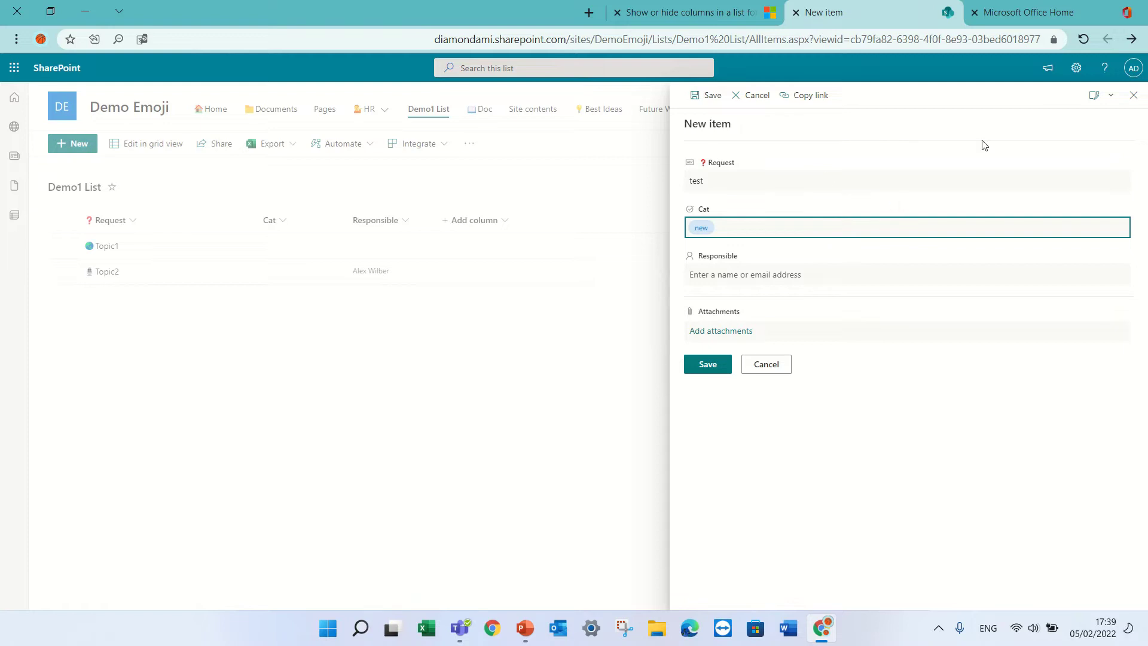
click(1109, 98)
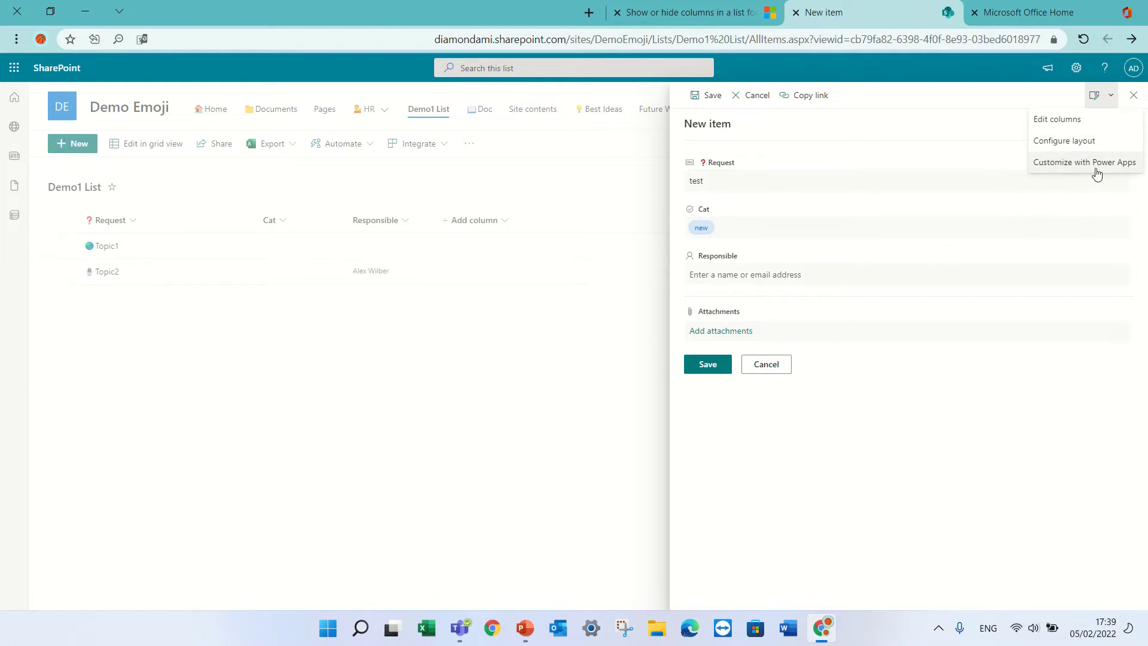
In the form's column editor, move Request to the bottom and hide Cat
click(1078, 122)
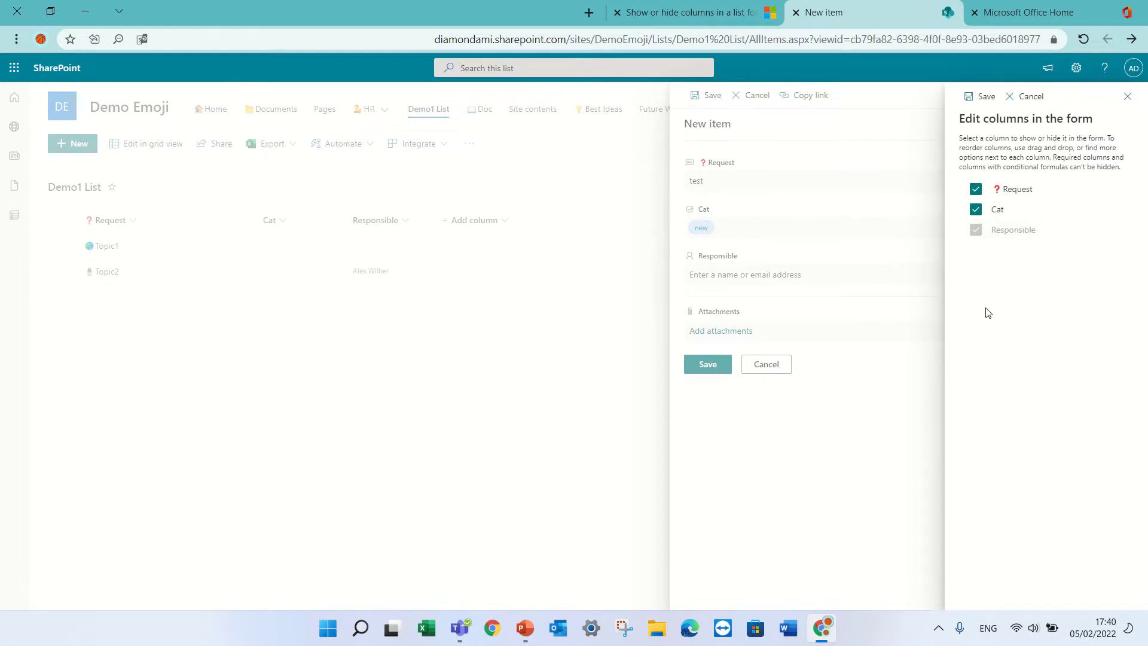
drag(1006, 193, 1006, 245)
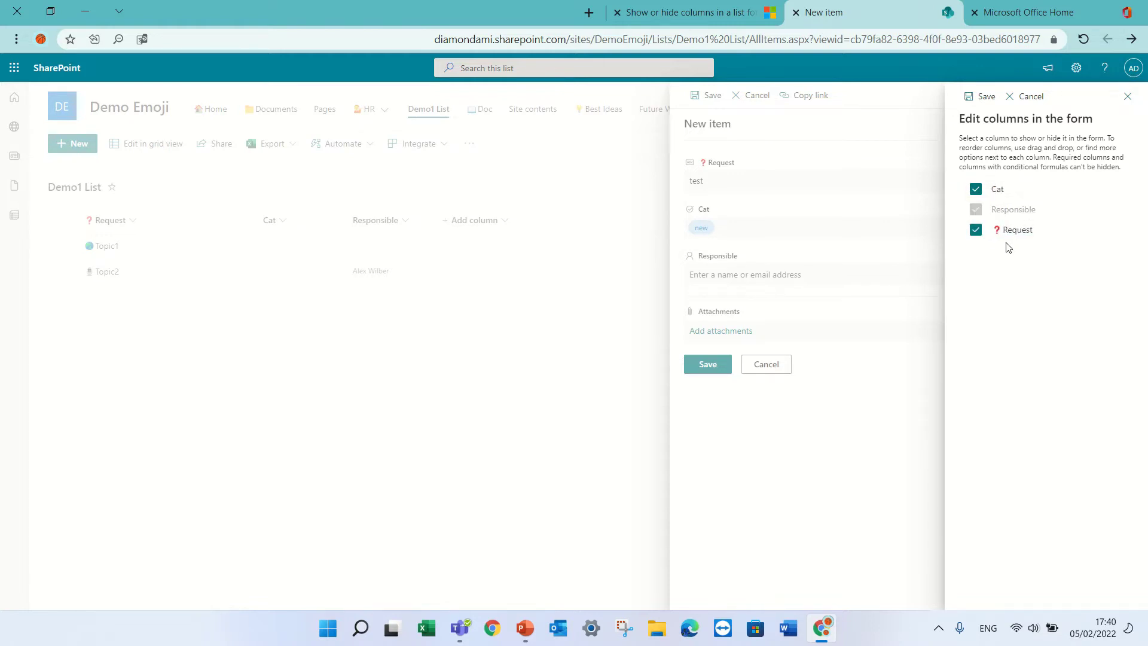
click(1001, 190)
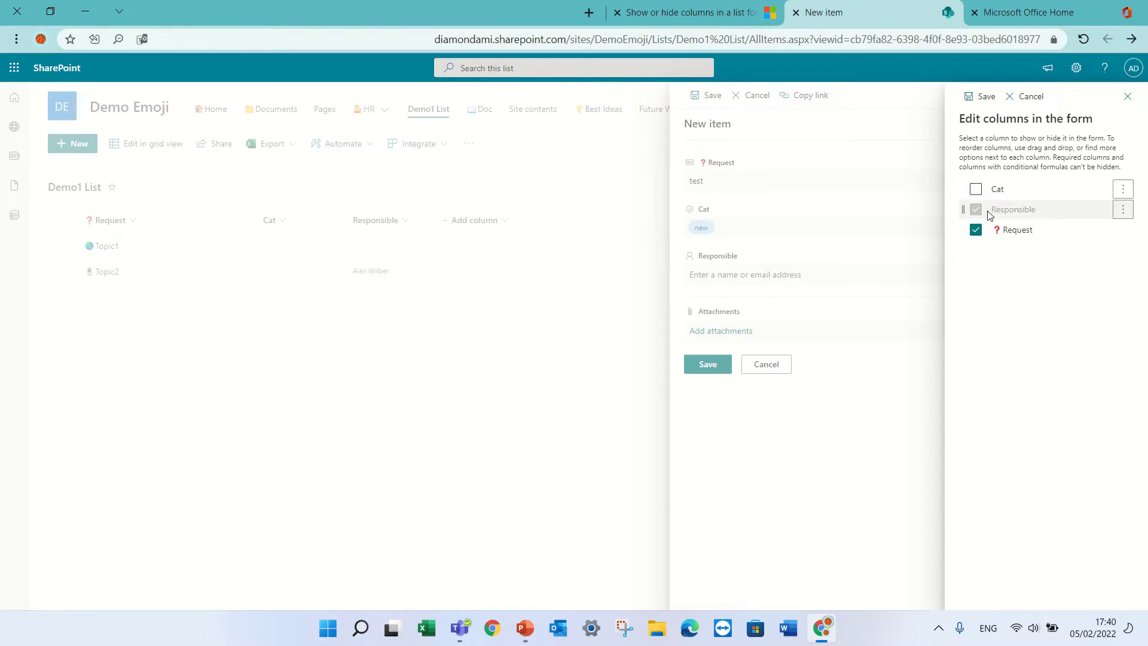
click(1124, 189)
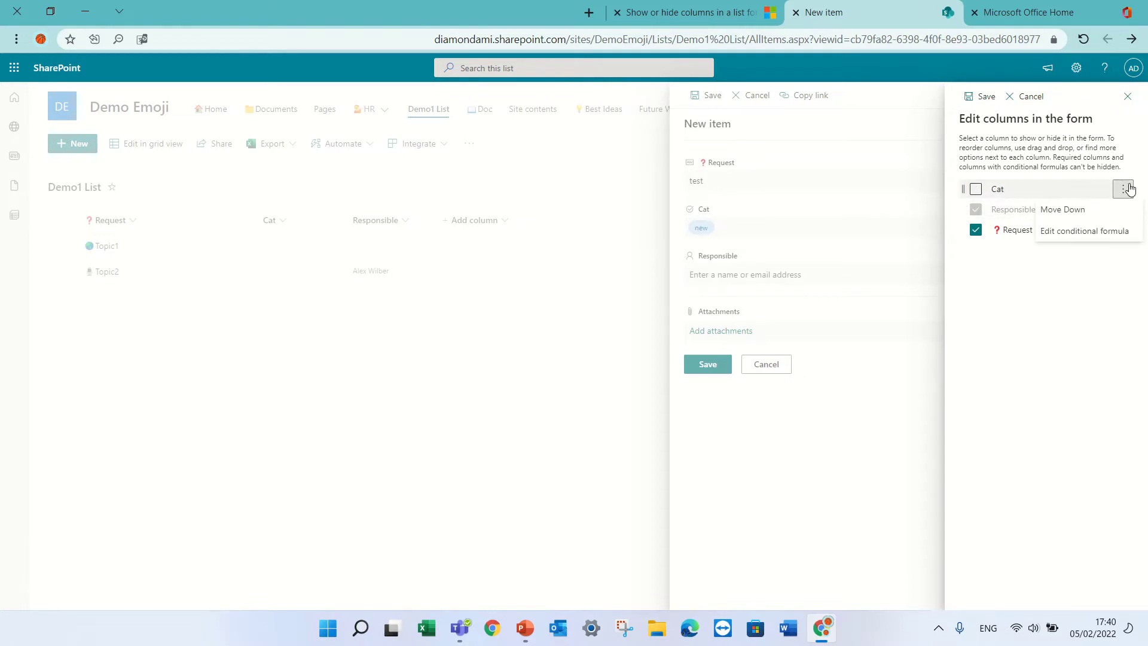
click(1005, 336)
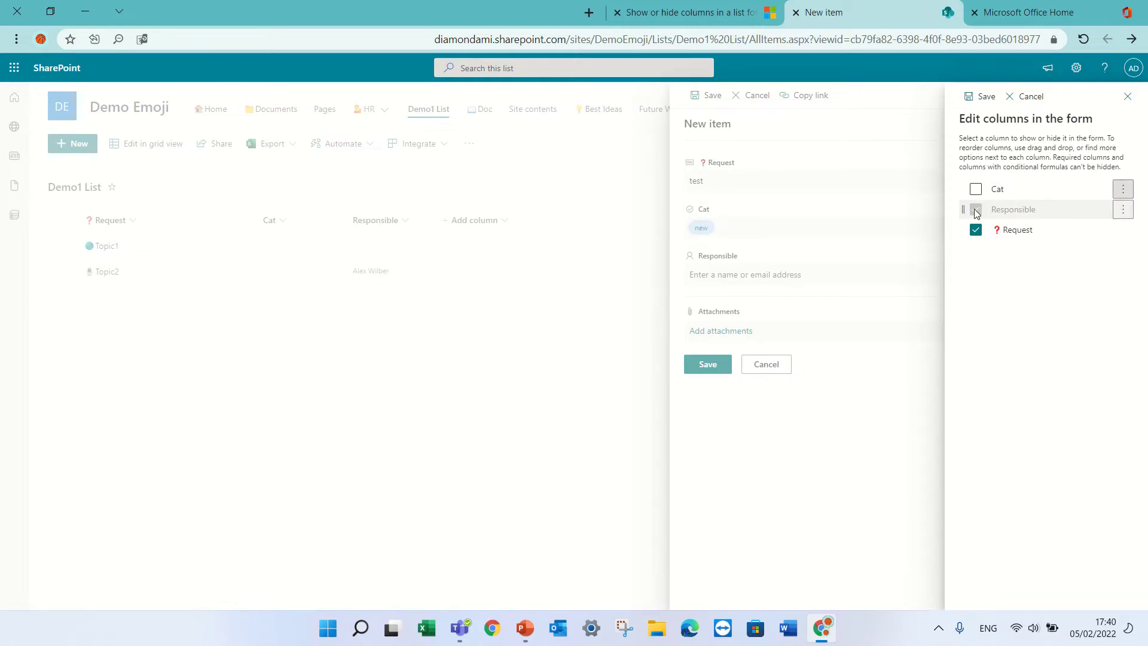
Give Responsible a conditional formula showing it only when Cat equals 'new'
click(1123, 211)
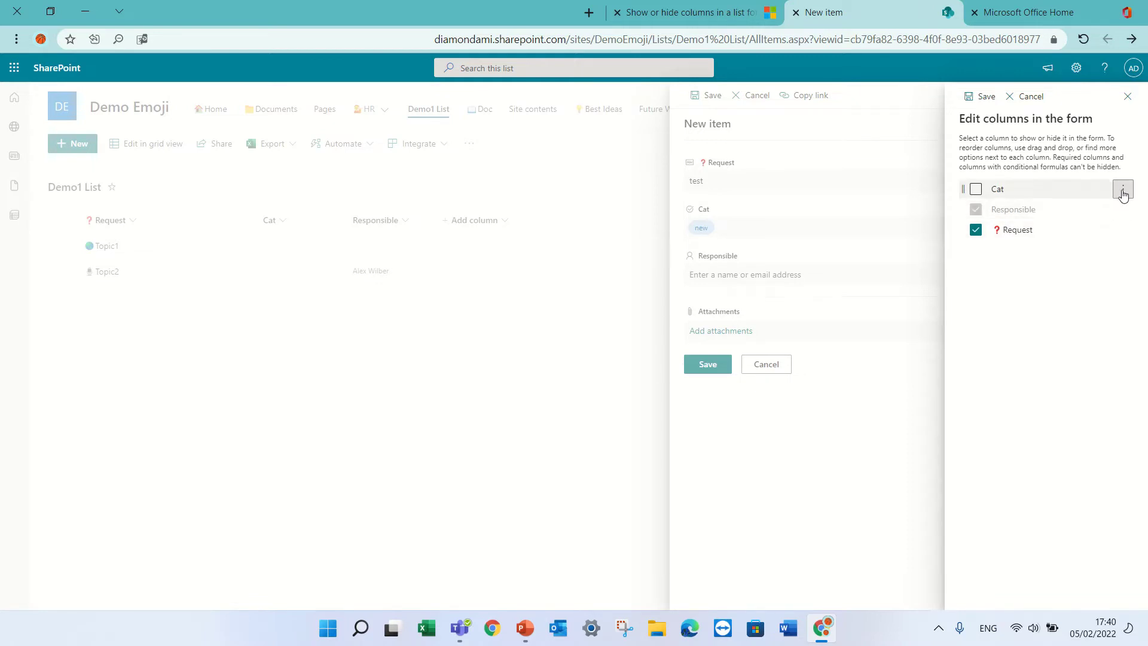
click(1122, 212)
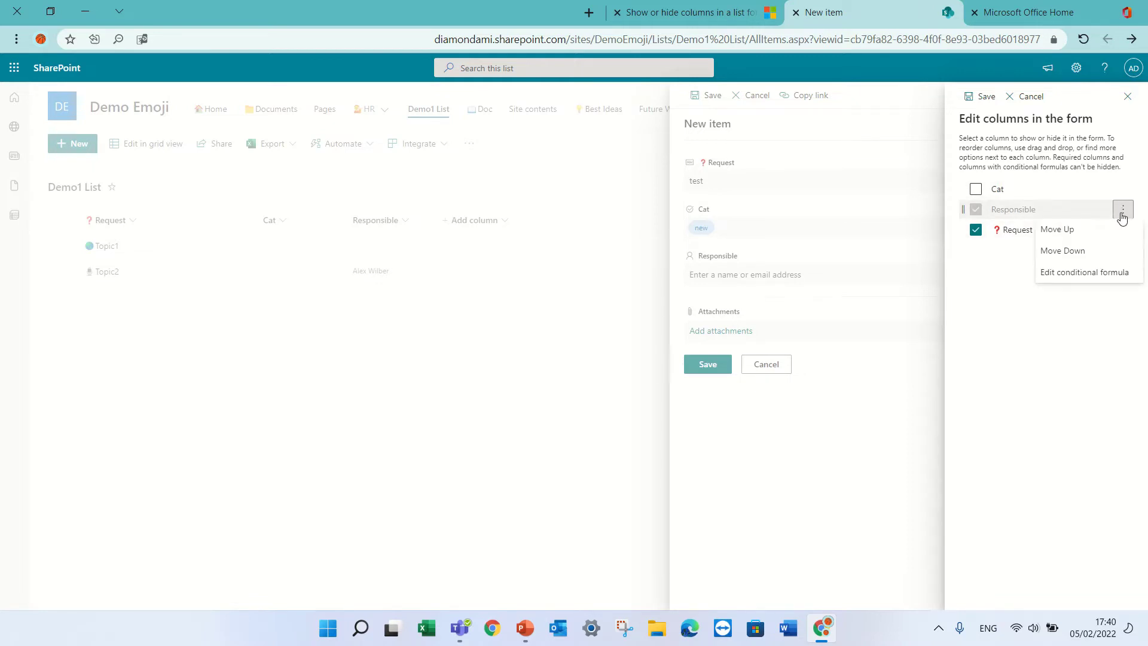
click(1088, 278)
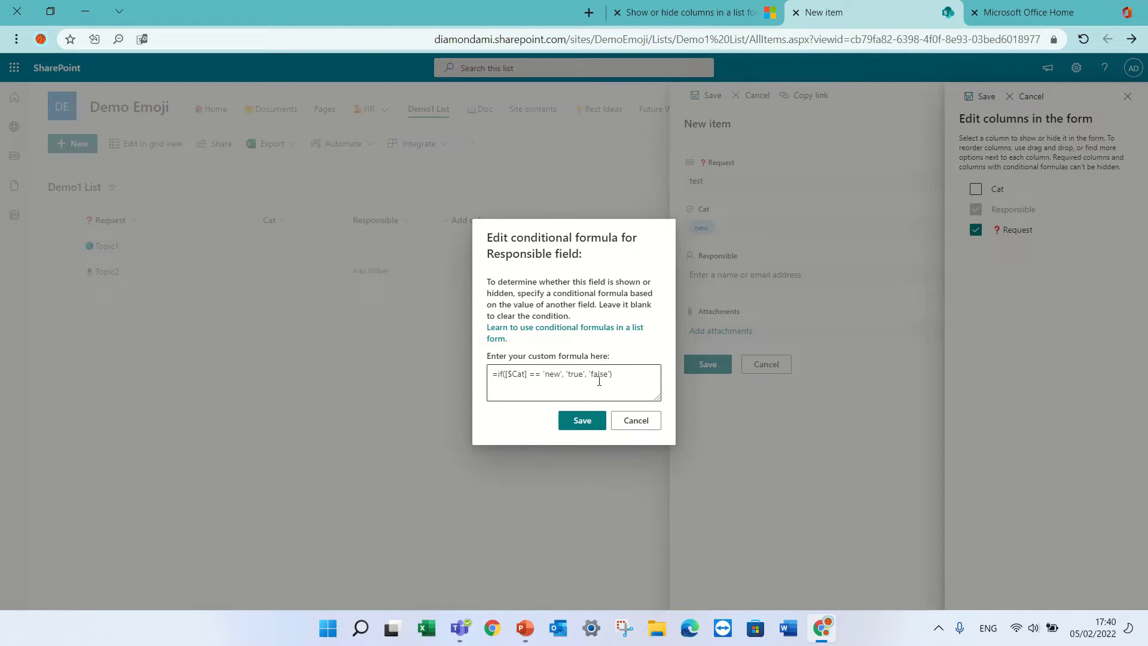
Read the conditional formula examples in the Microsoft Docs guide, then return to the New item tab
click(516, 328)
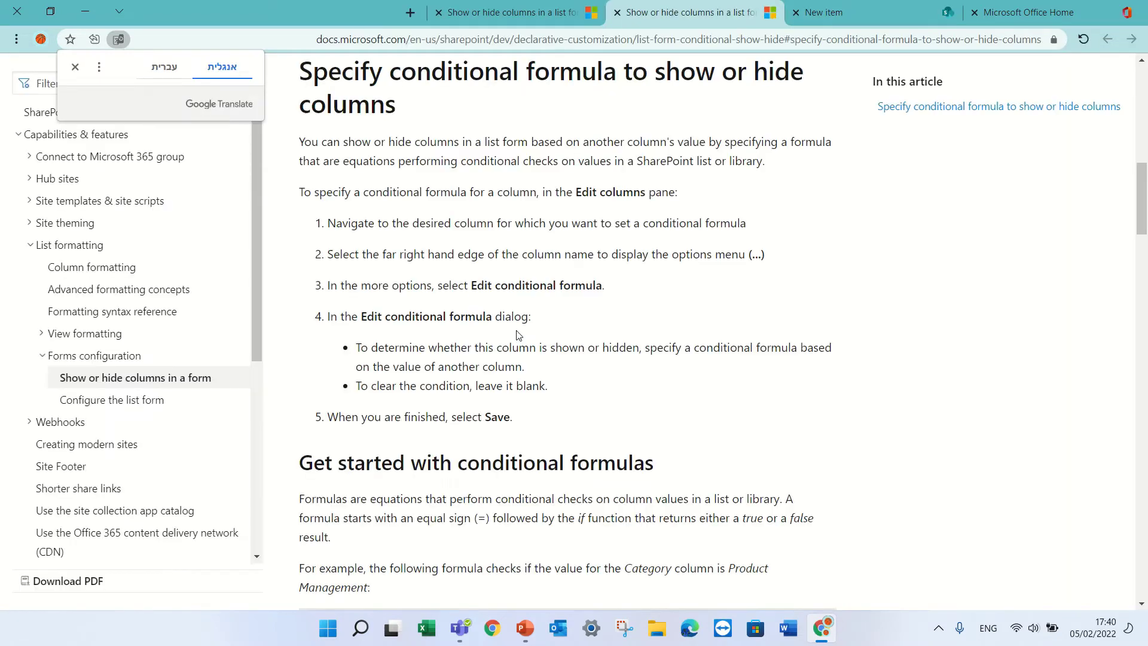
drag(1140, 204, 1140, 318)
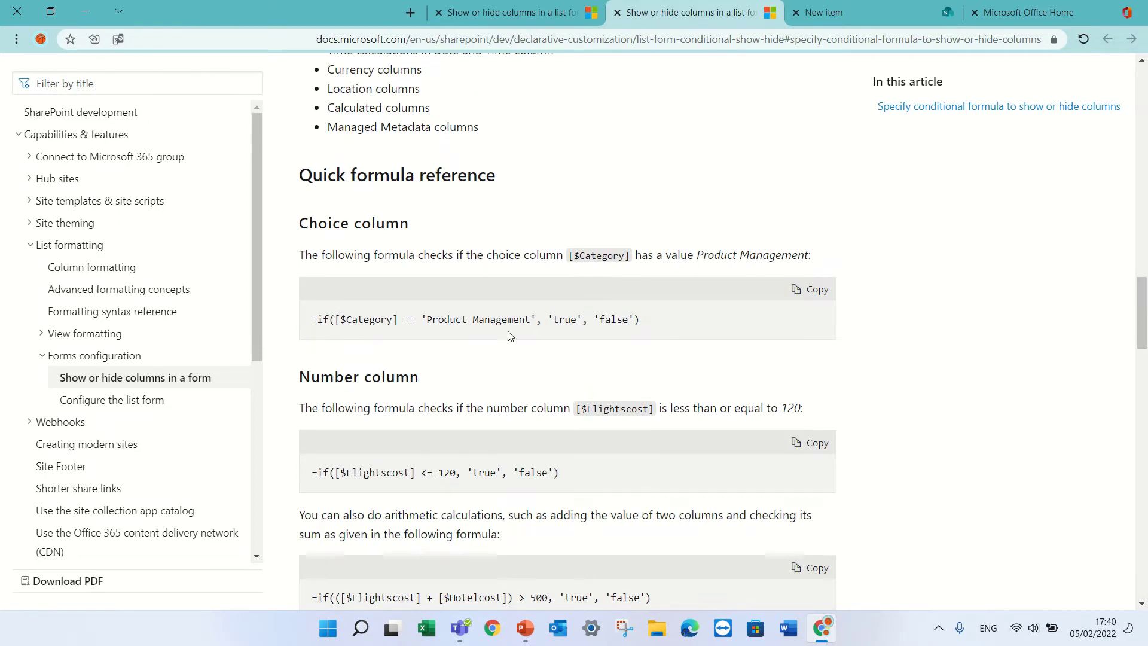
drag(1141, 314, 1141, 338)
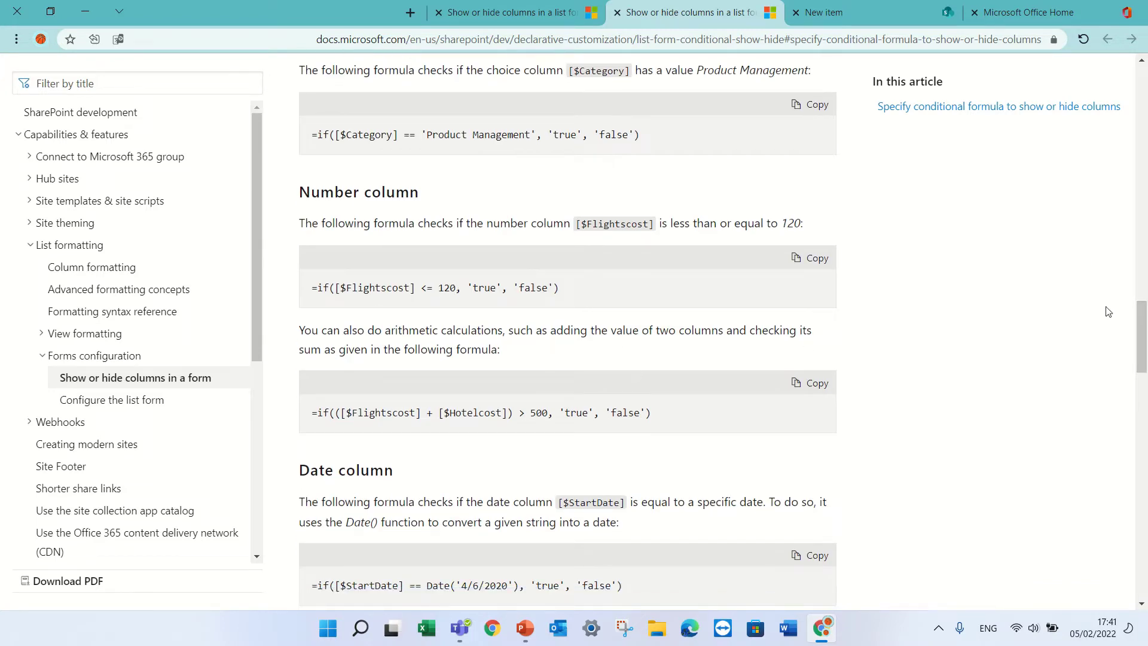
drag(1142, 309, 1143, 380)
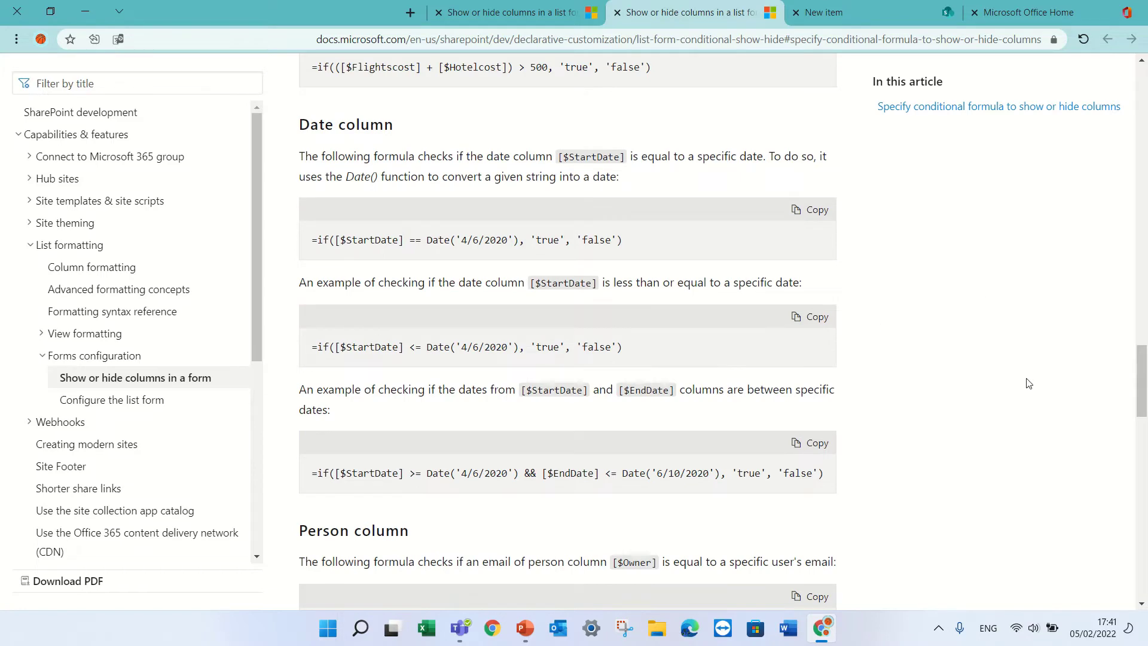
drag(1142, 374, 1140, 118)
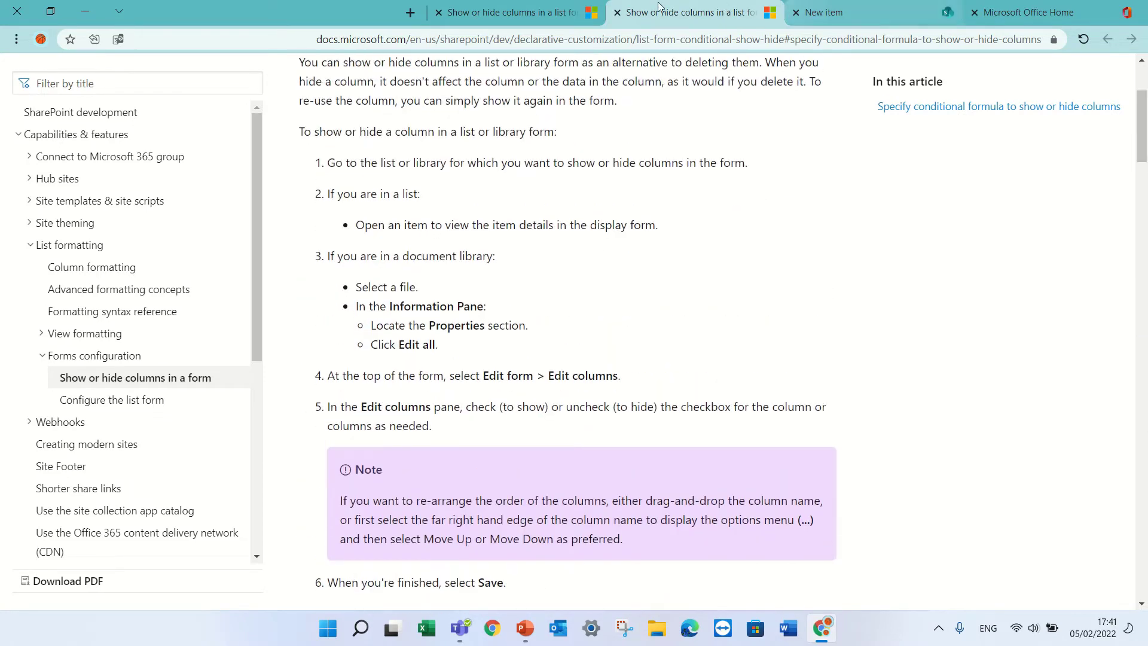
click(869, 12)
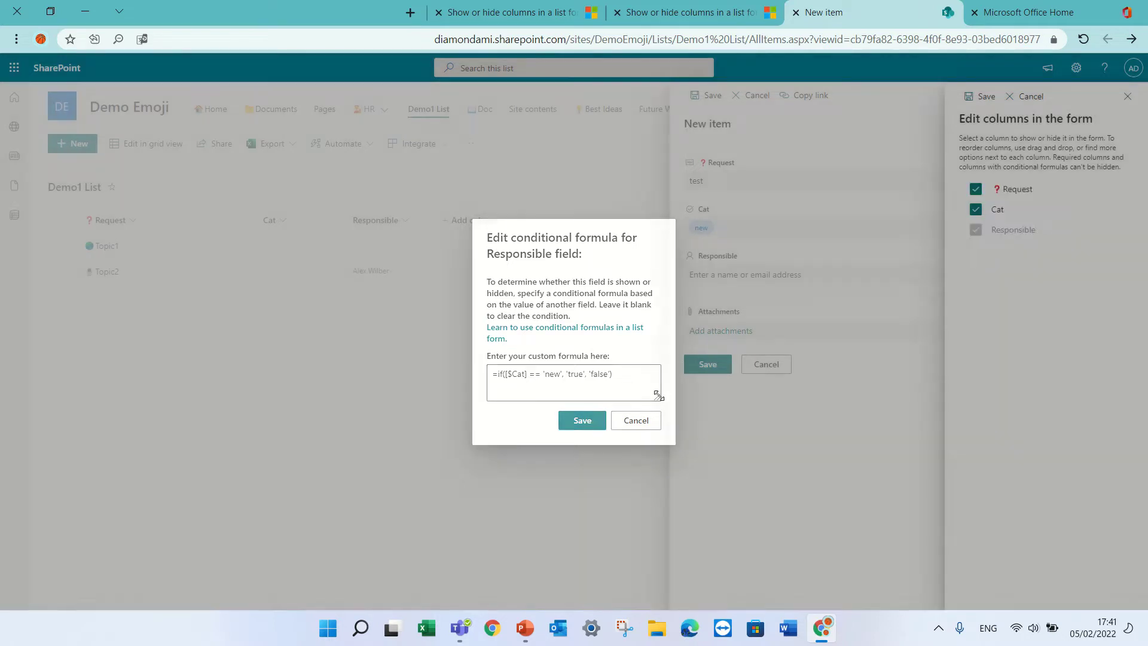
Close the formula dialog and column editor, and discard the unsaved new item
key(Escape)
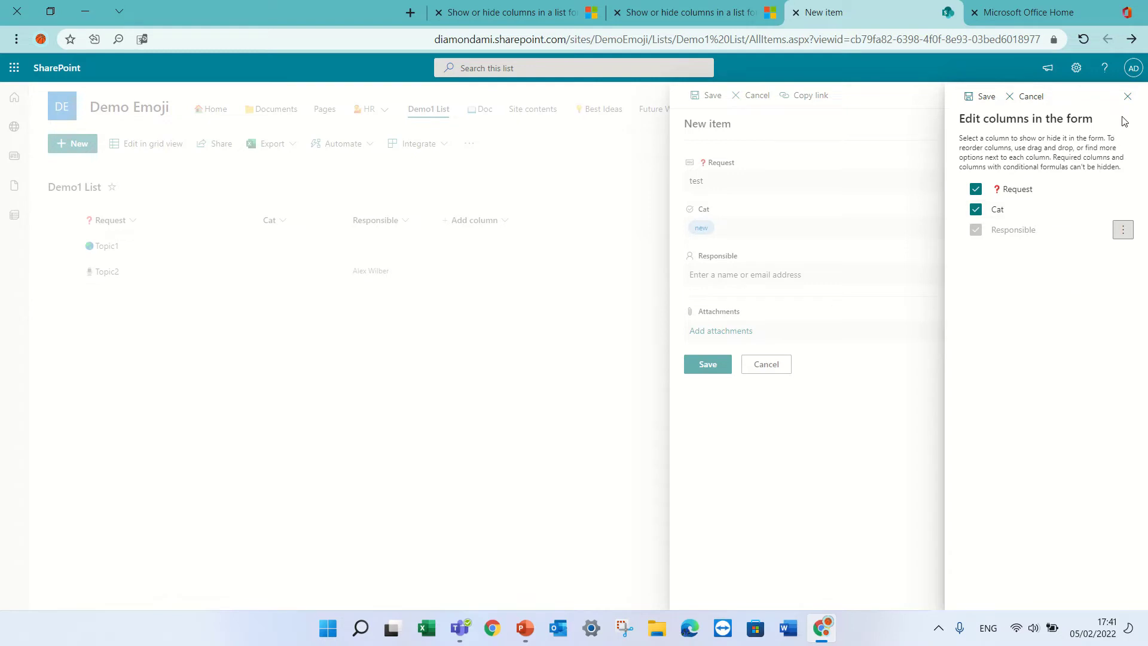
click(1127, 97)
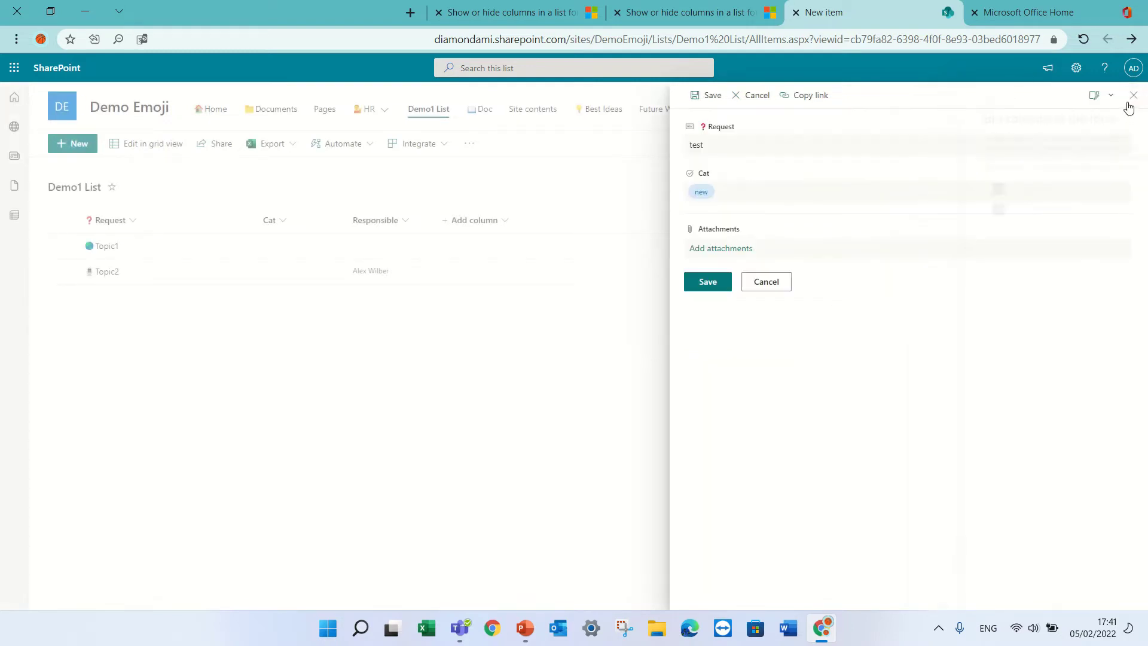
click(768, 279)
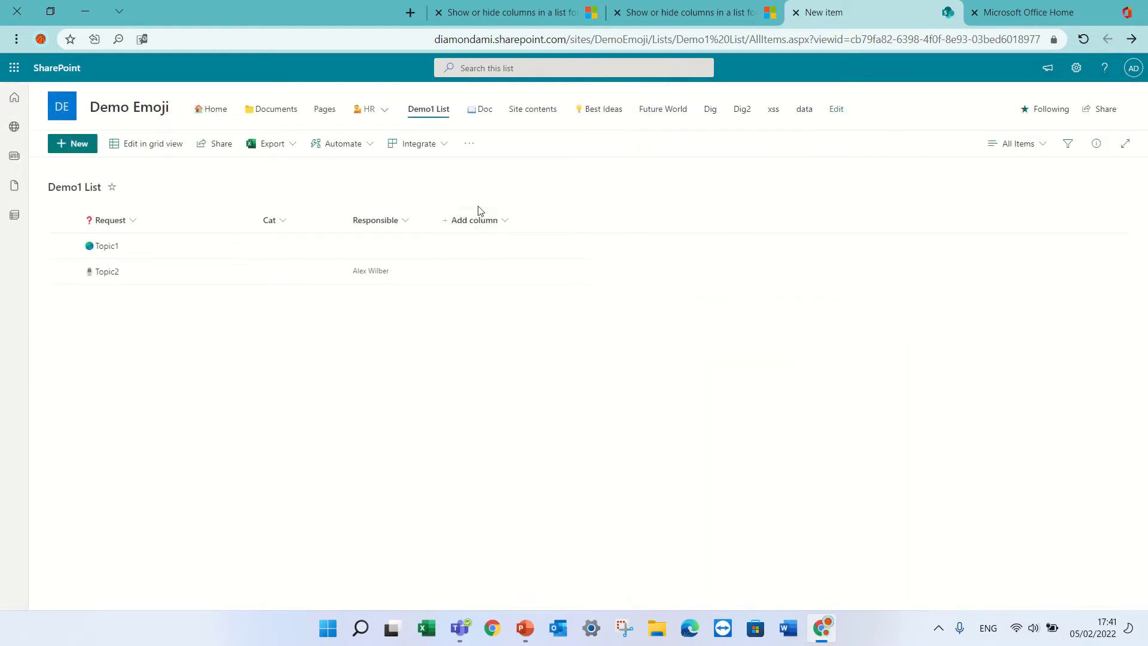
Add a Number column named 'sale' to Demo1 List and preview the new item form
click(473, 221)
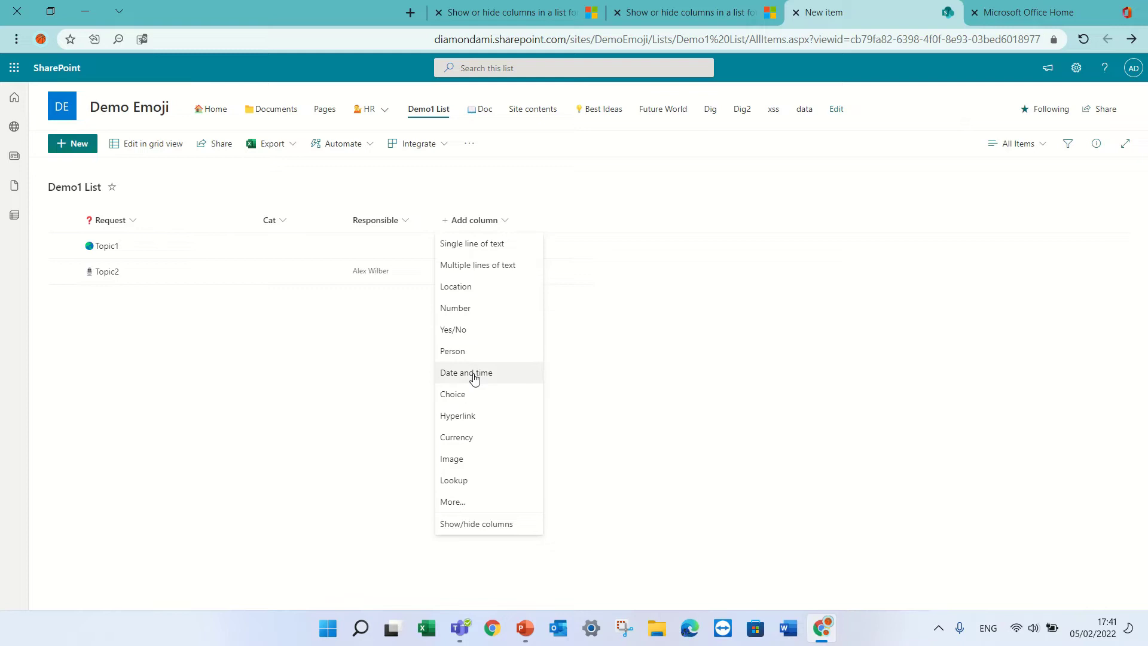
click(476, 312)
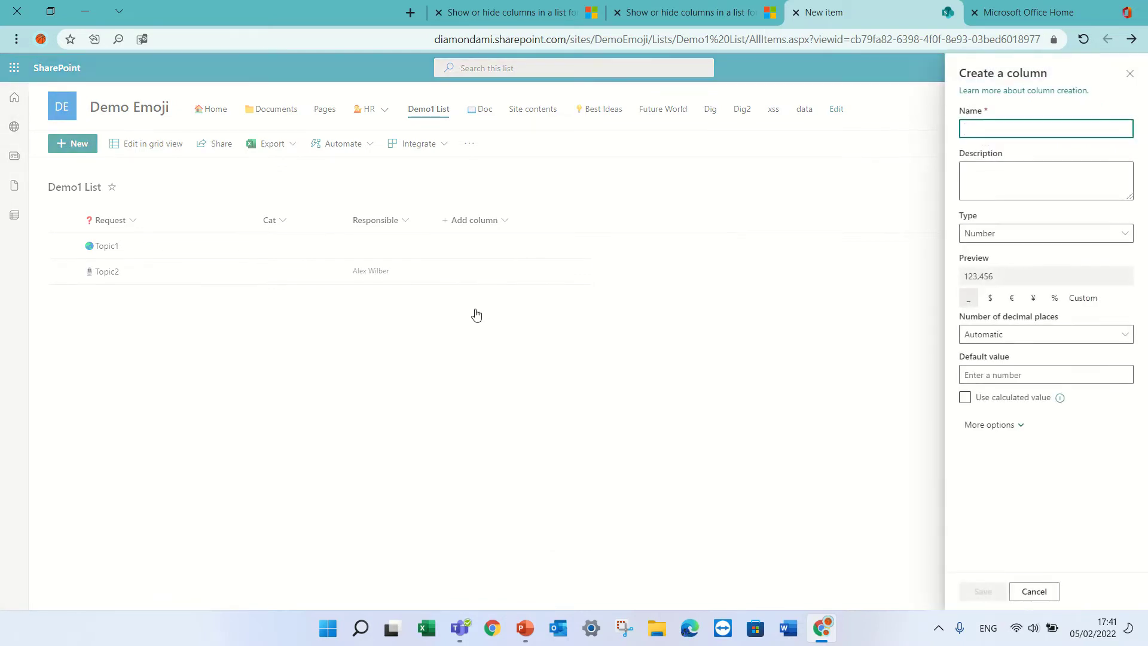
text(sak)
text(a)
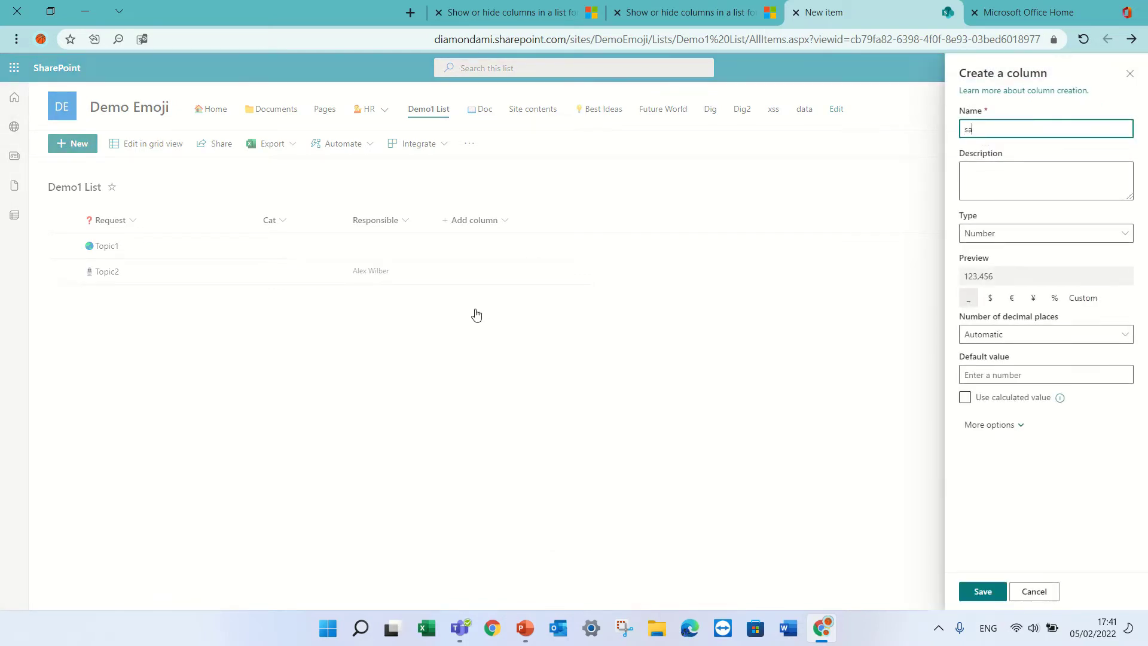
text(k)
key(BackSpace)
text(le)
click(981, 592)
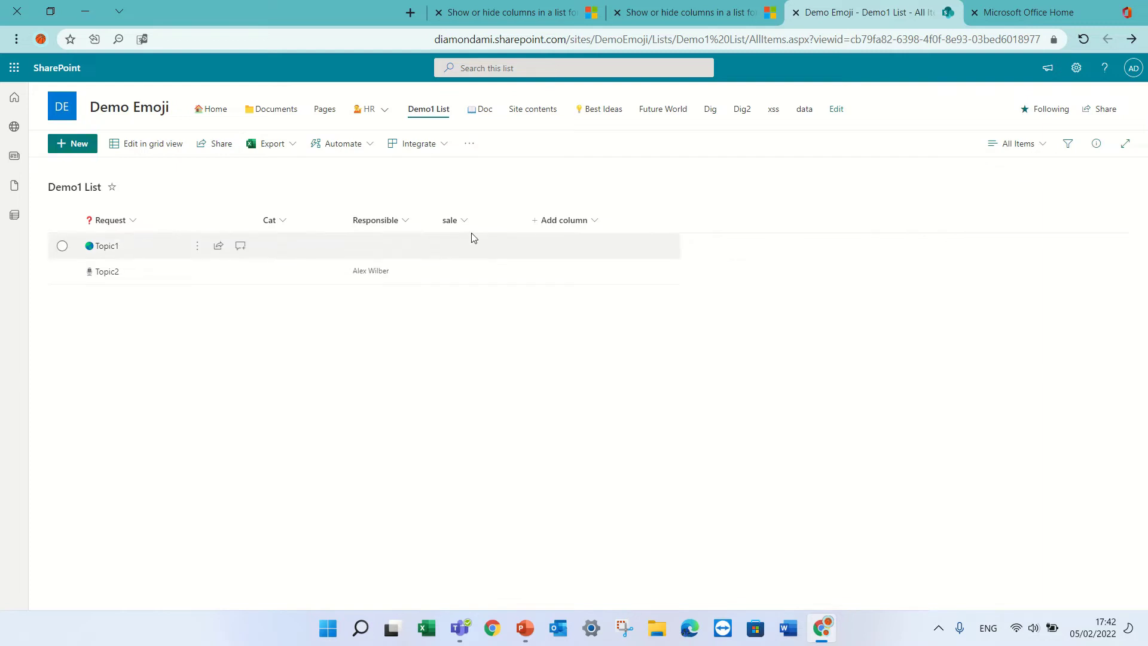
click(73, 144)
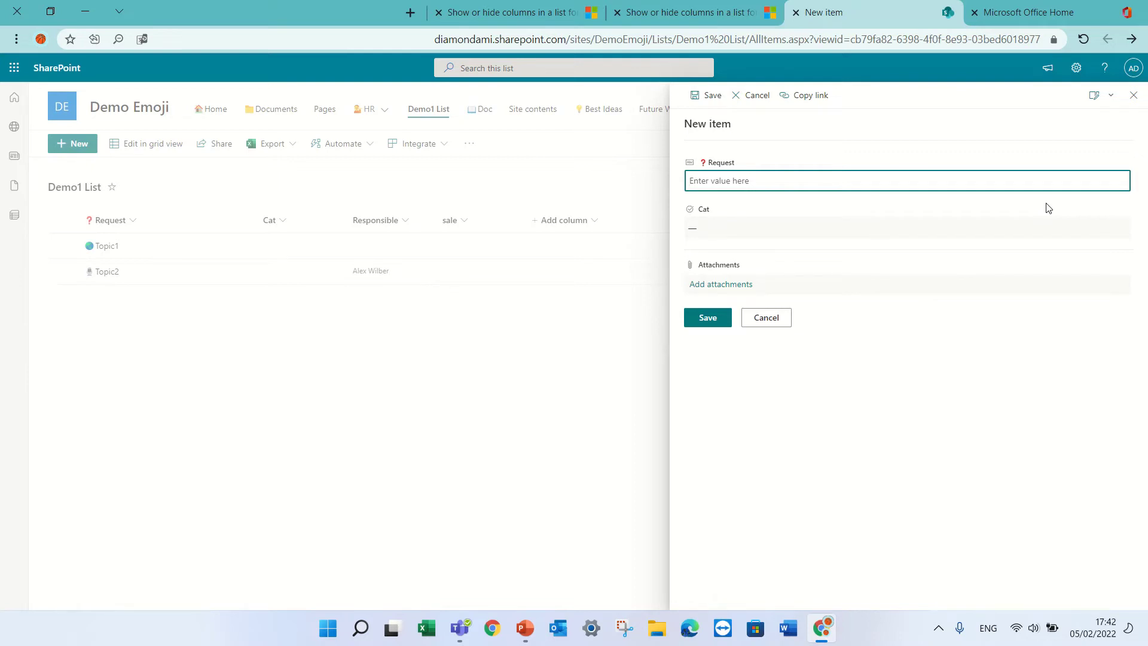
Add a single line of text column named 'cost' to Demo1 List
click(781, 321)
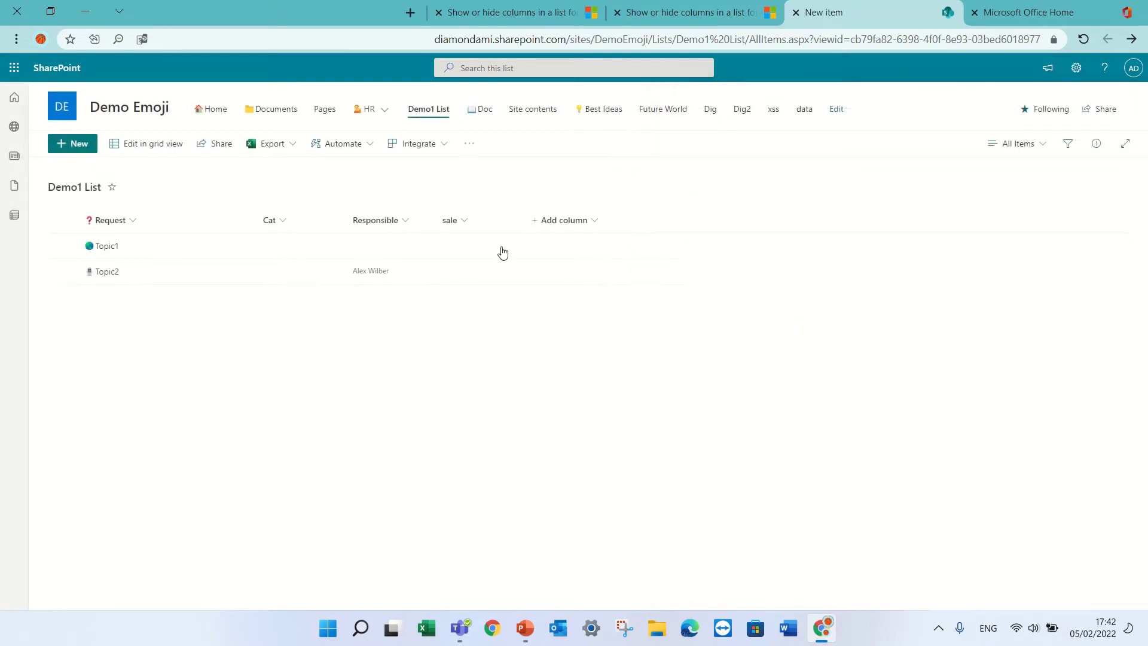
click(562, 222)
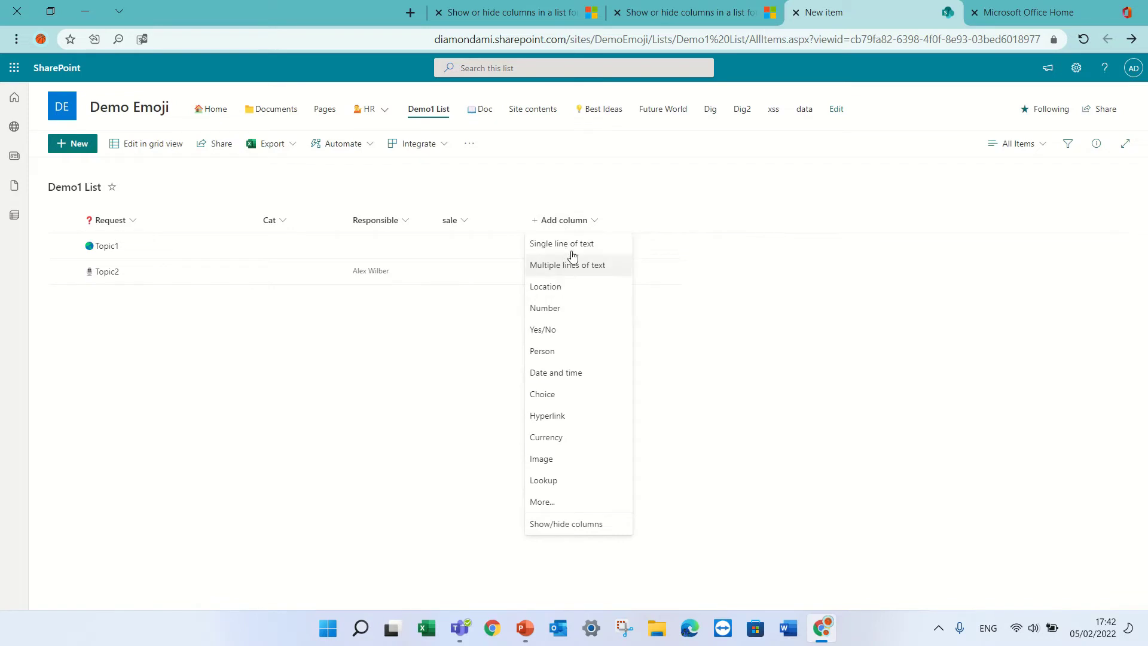
click(579, 244)
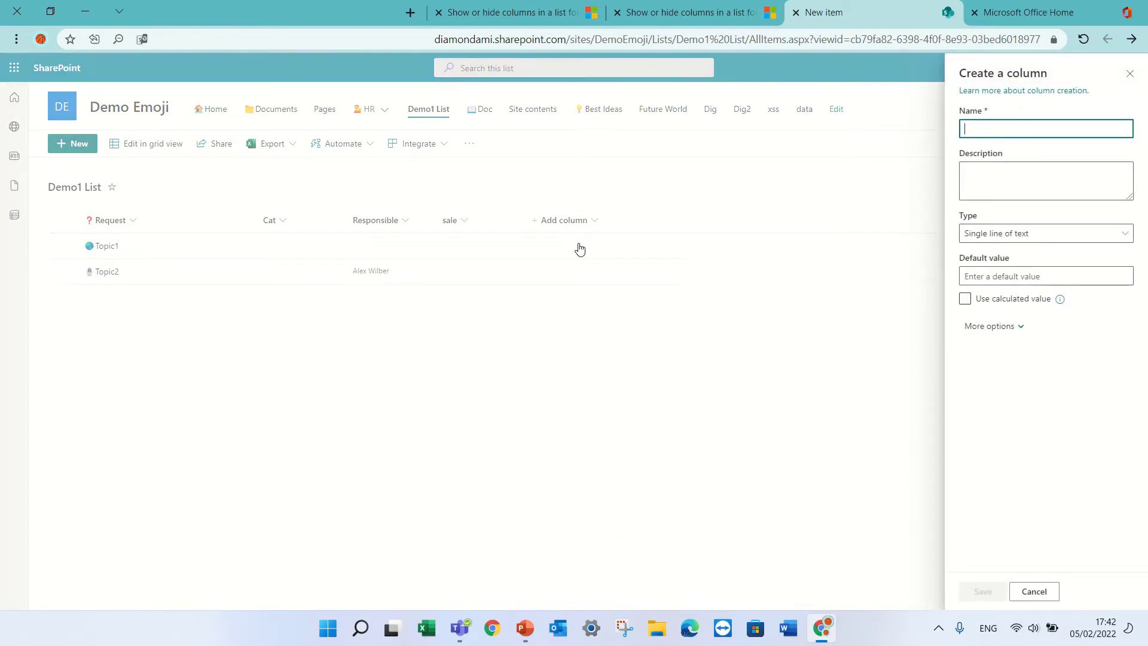
text(cost)
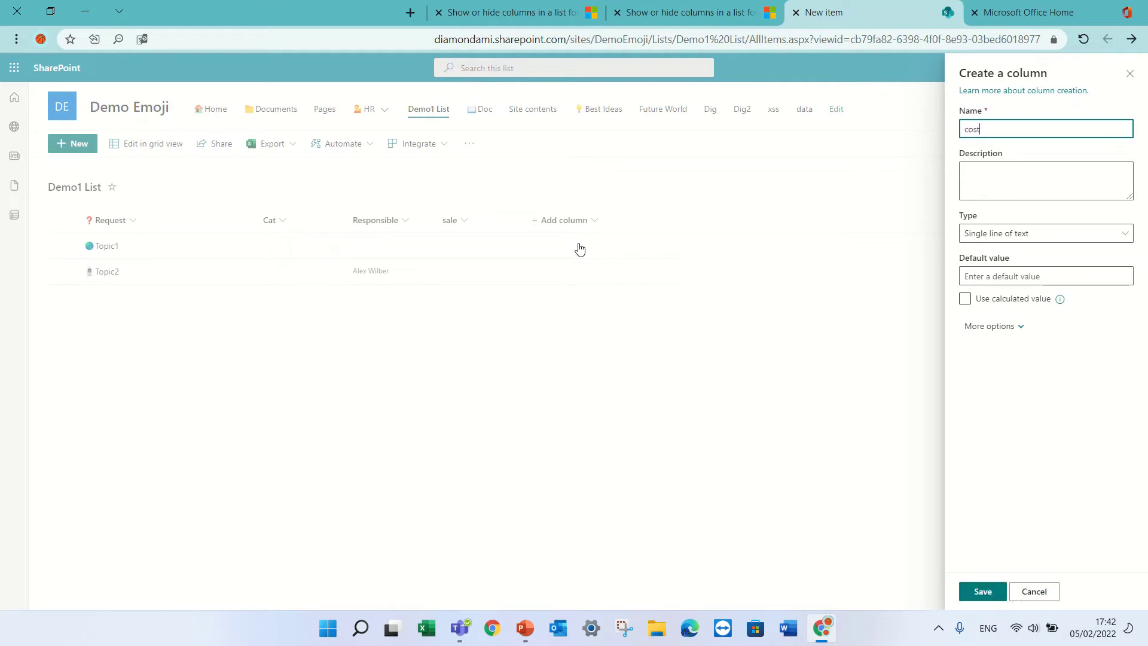
click(982, 591)
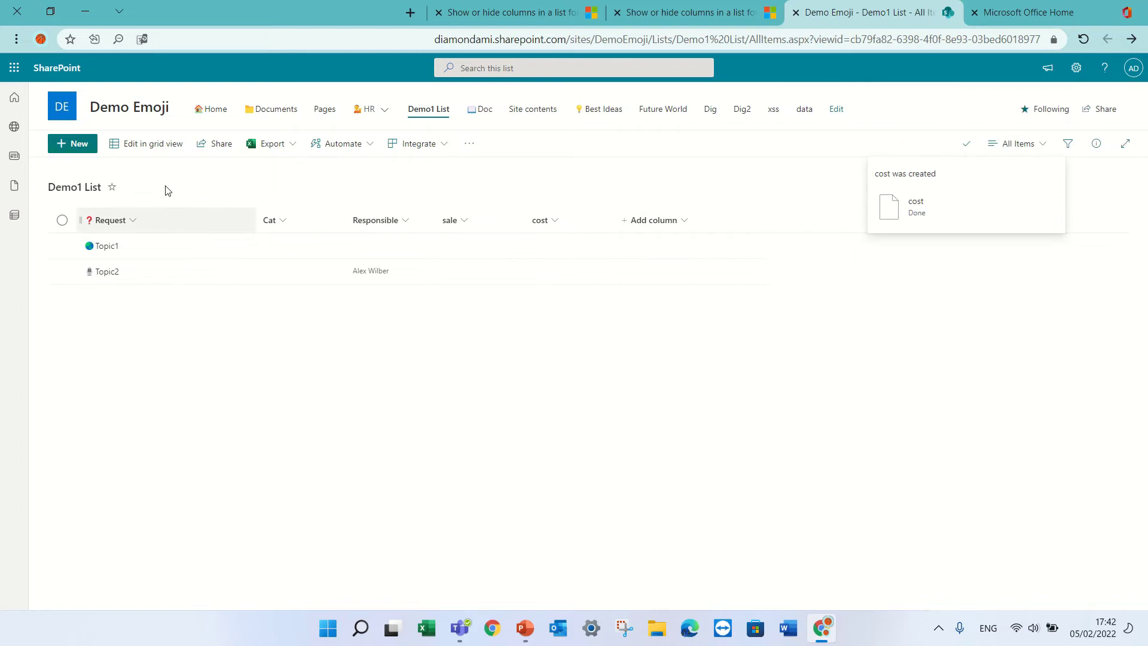
Check which columns the new item form shows, then close the form
click(74, 145)
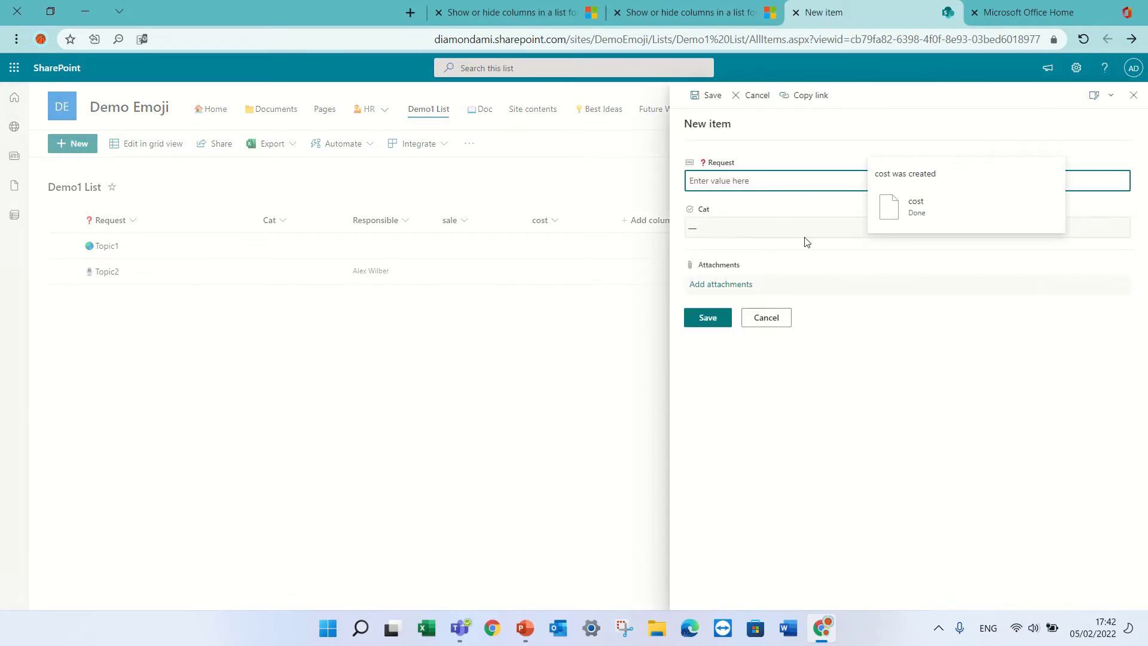
click(1109, 96)
click(1076, 123)
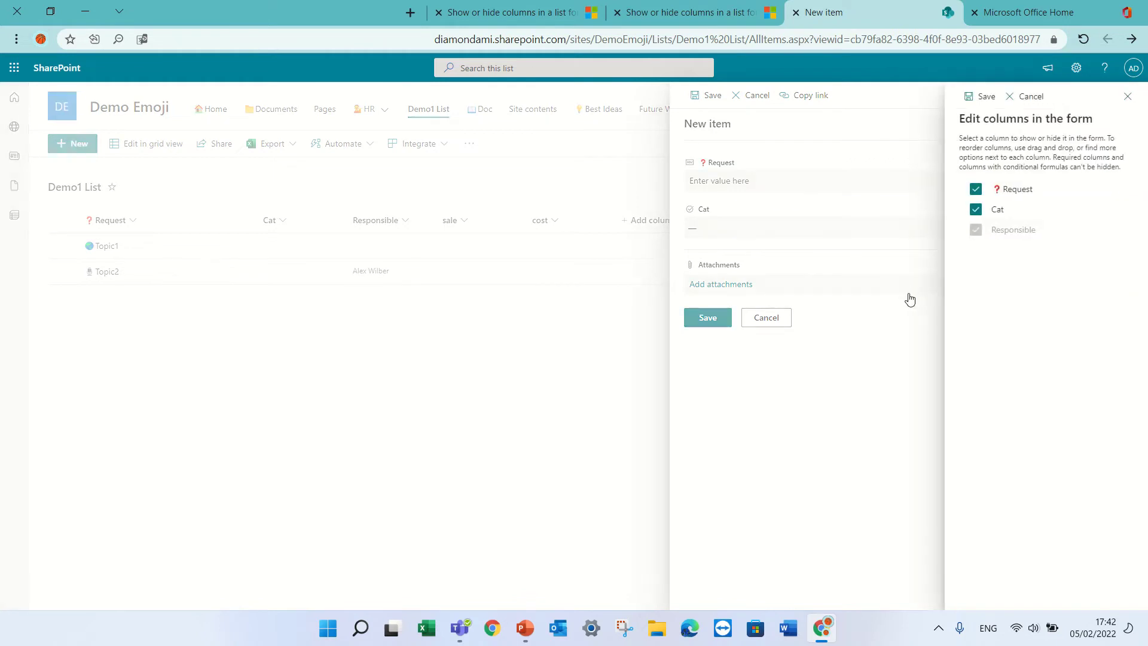
click(1127, 98)
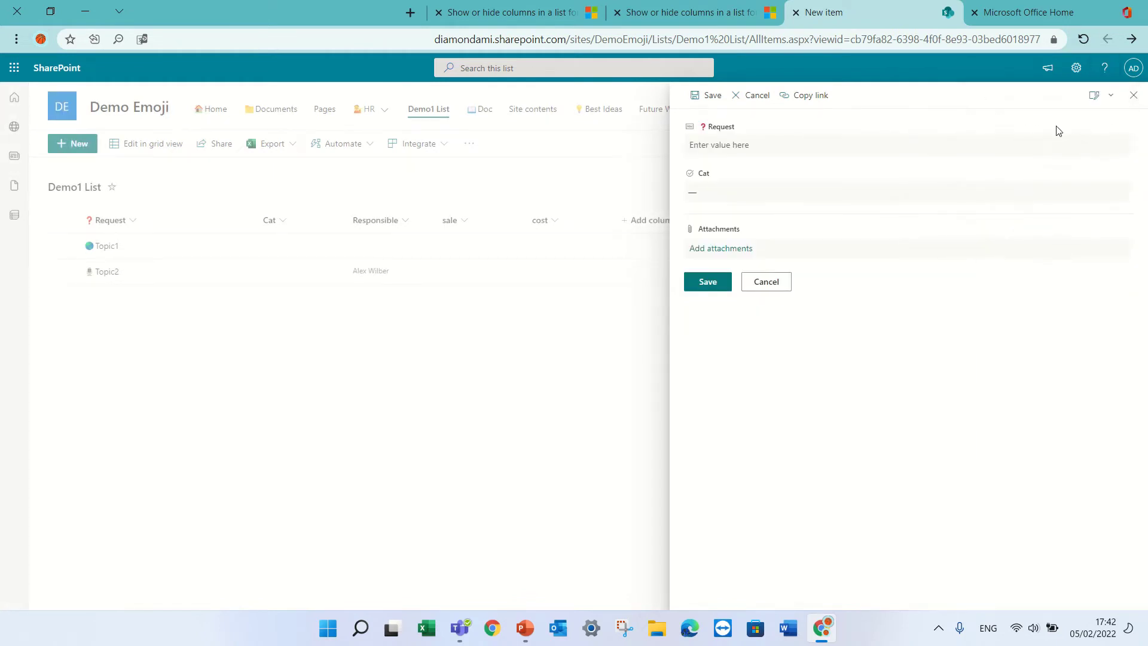
click(1131, 96)
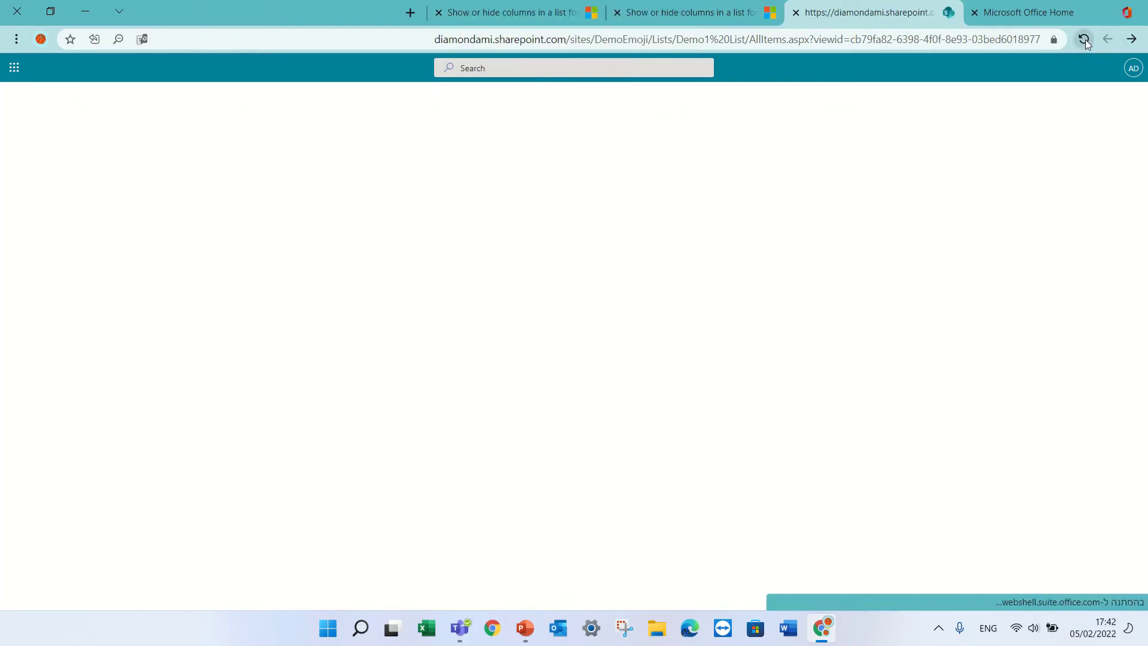
In a new item form's column editor, bring up the options for the cost field
click(73, 144)
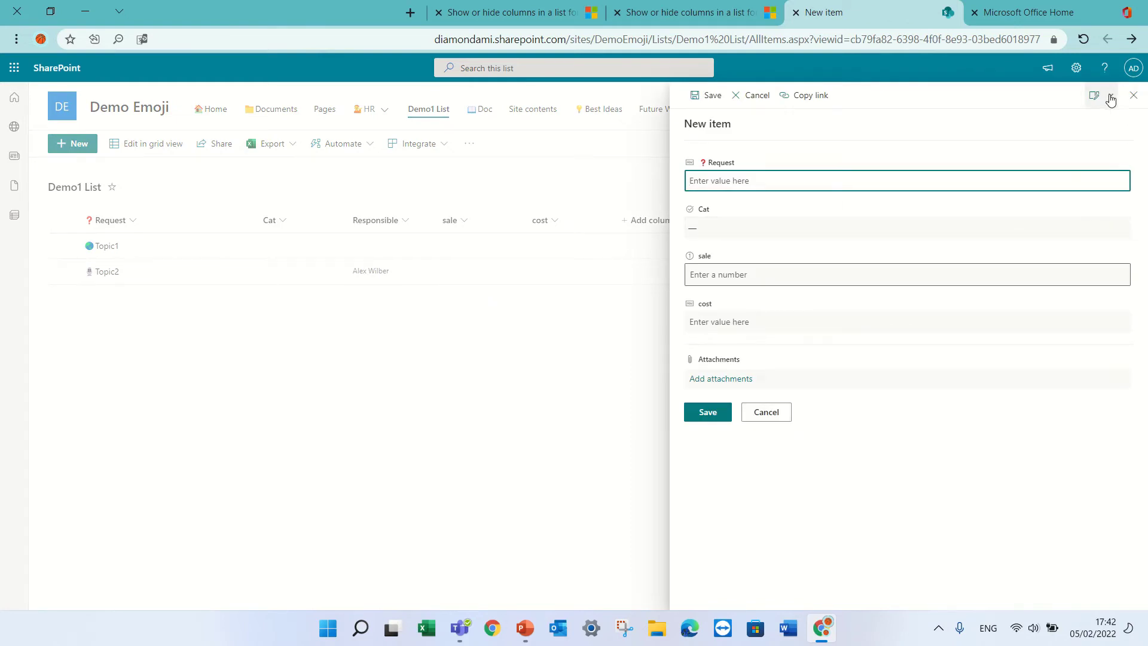
click(1110, 100)
click(1072, 119)
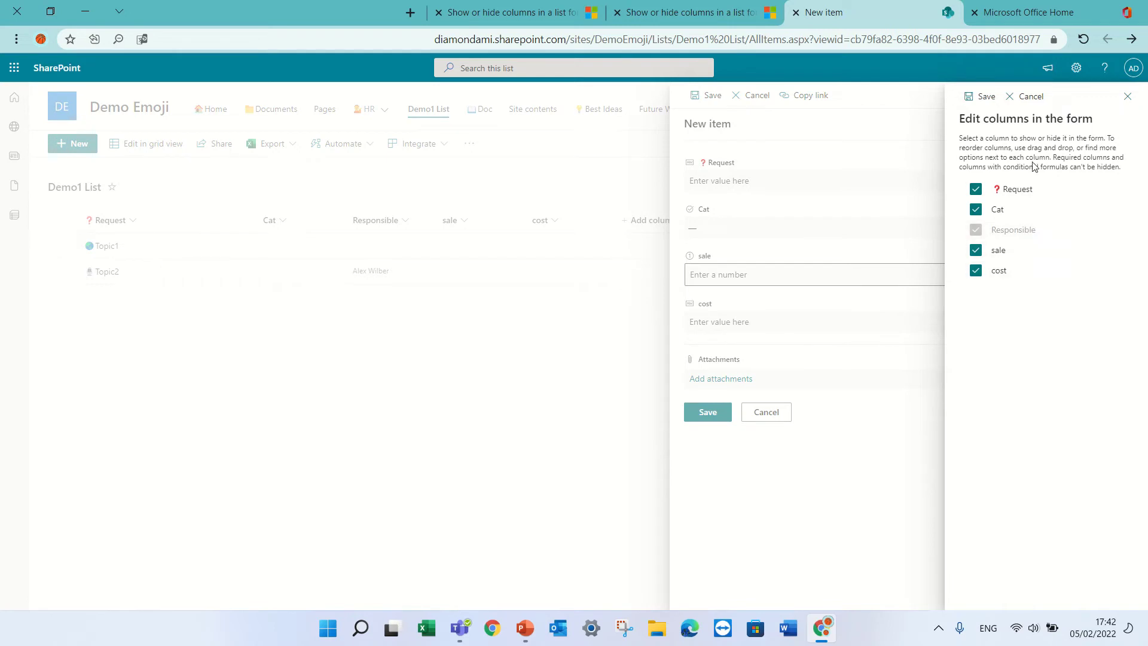
mouse_move(1073, 282)
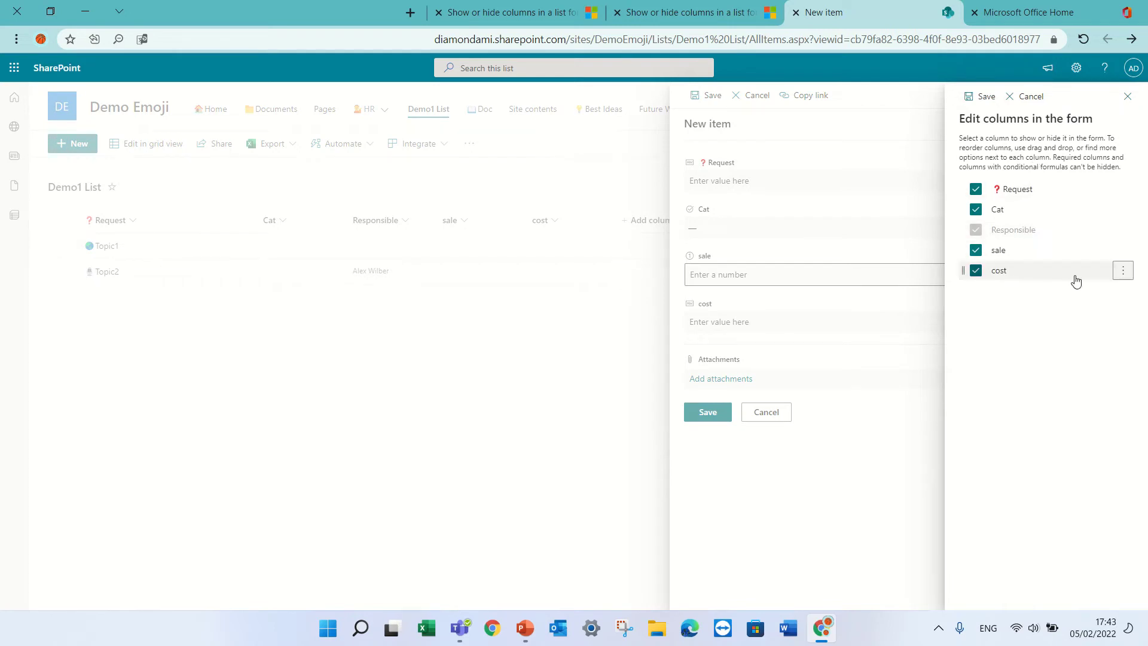
click(1123, 274)
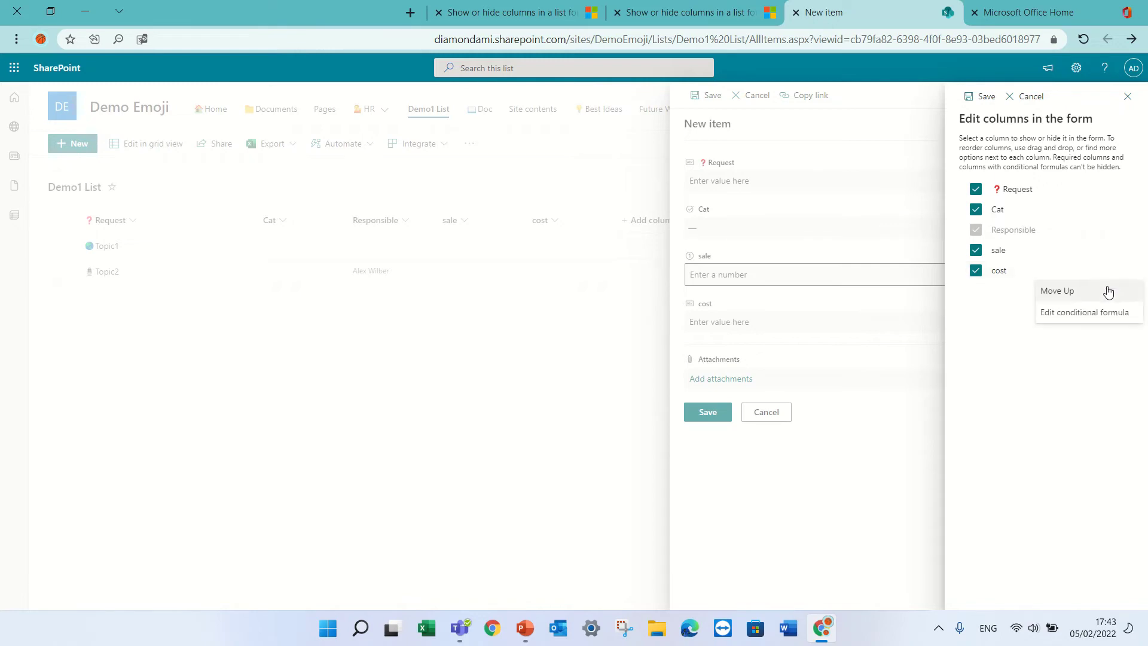
Open cost's conditional formula editor and select the Number column example formula in the Docs article
click(1115, 314)
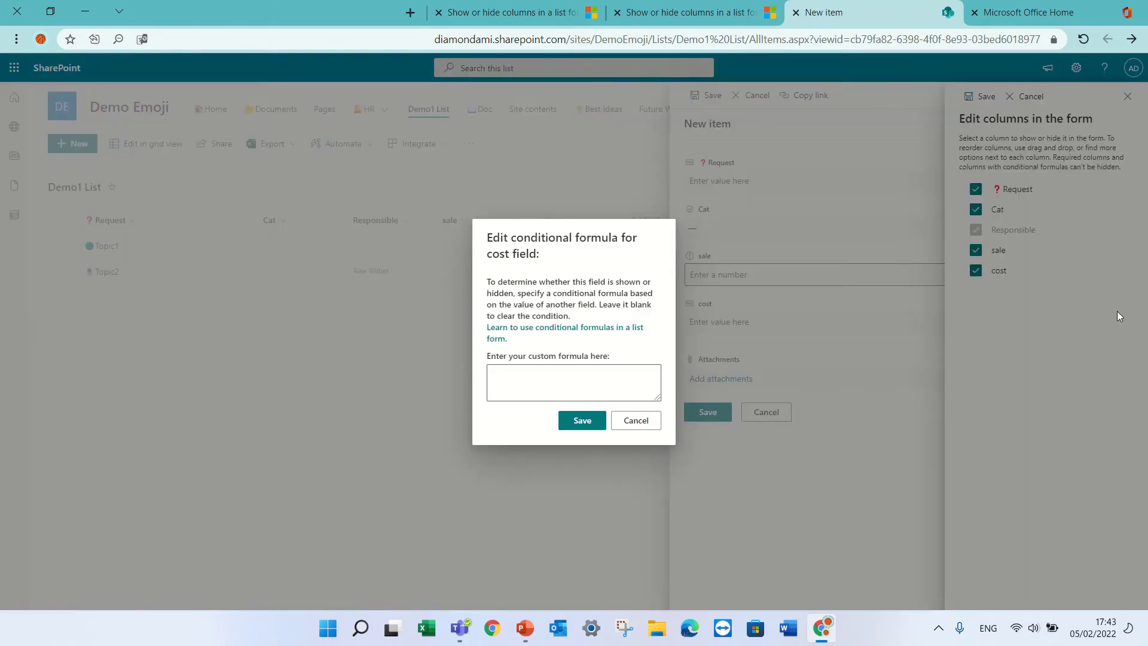
click(586, 329)
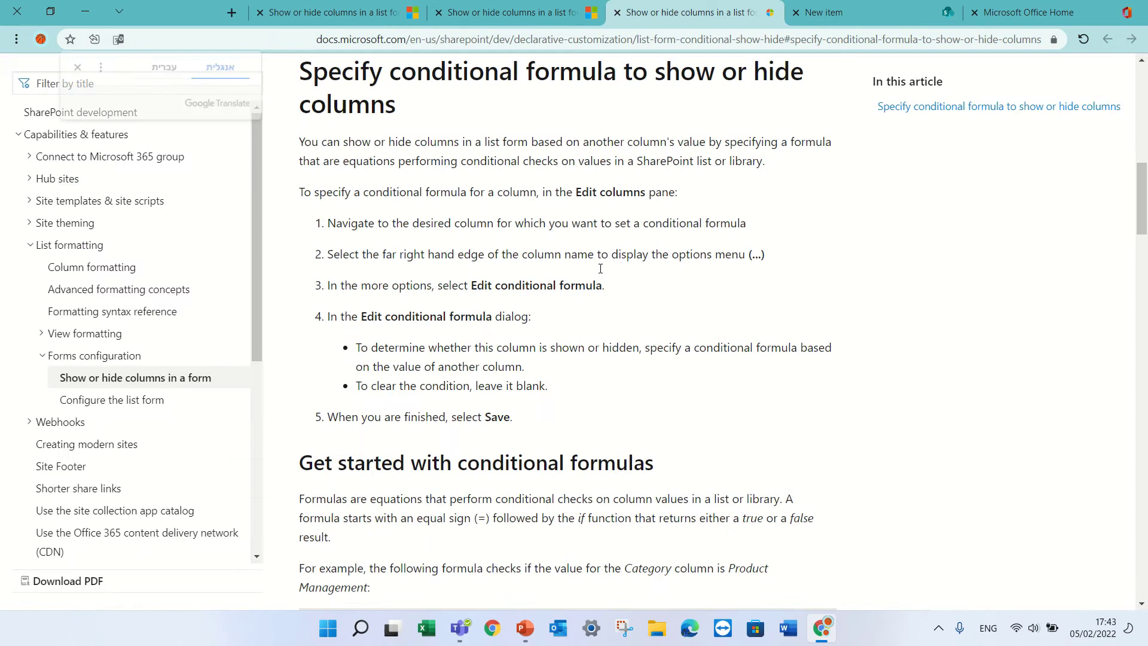
drag(1145, 232, 1131, 342)
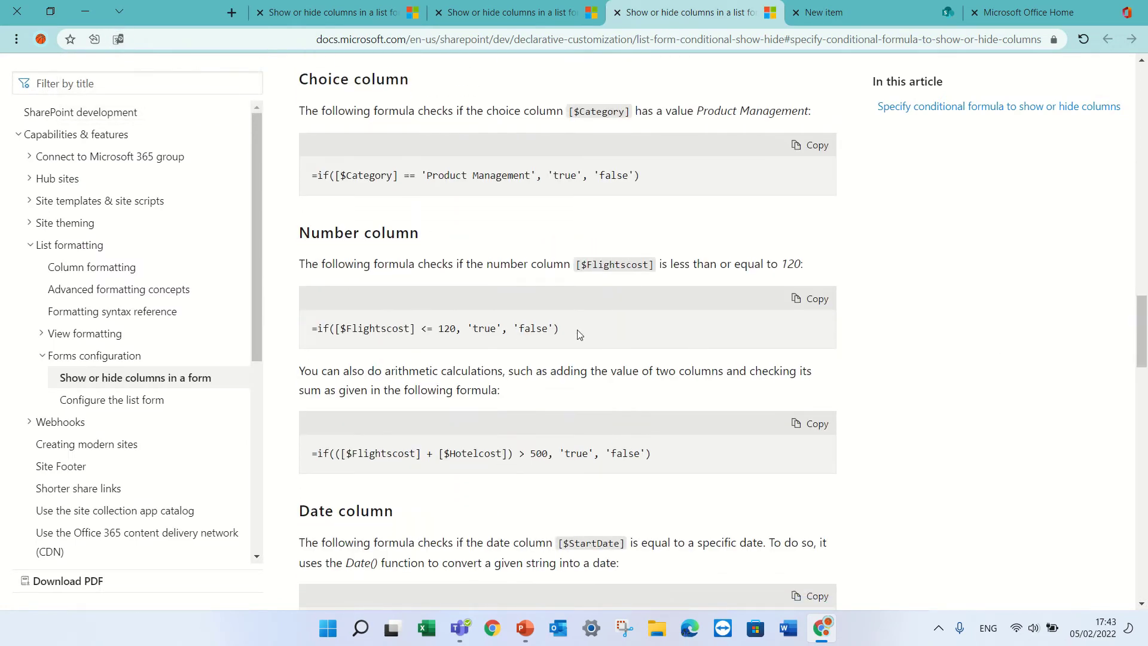
drag(578, 332, 316, 330)
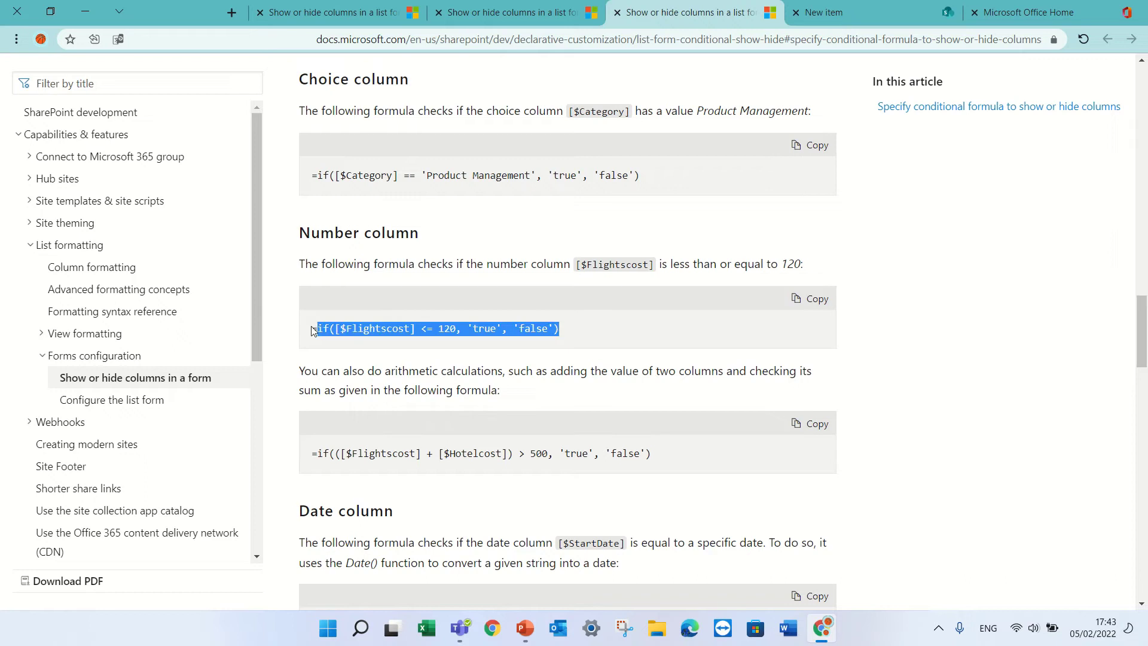
drag(572, 332, 309, 338)
key(ctrl+c)
Paste the example formula for cost, replace Flightscost with sale, and save it
click(863, 12)
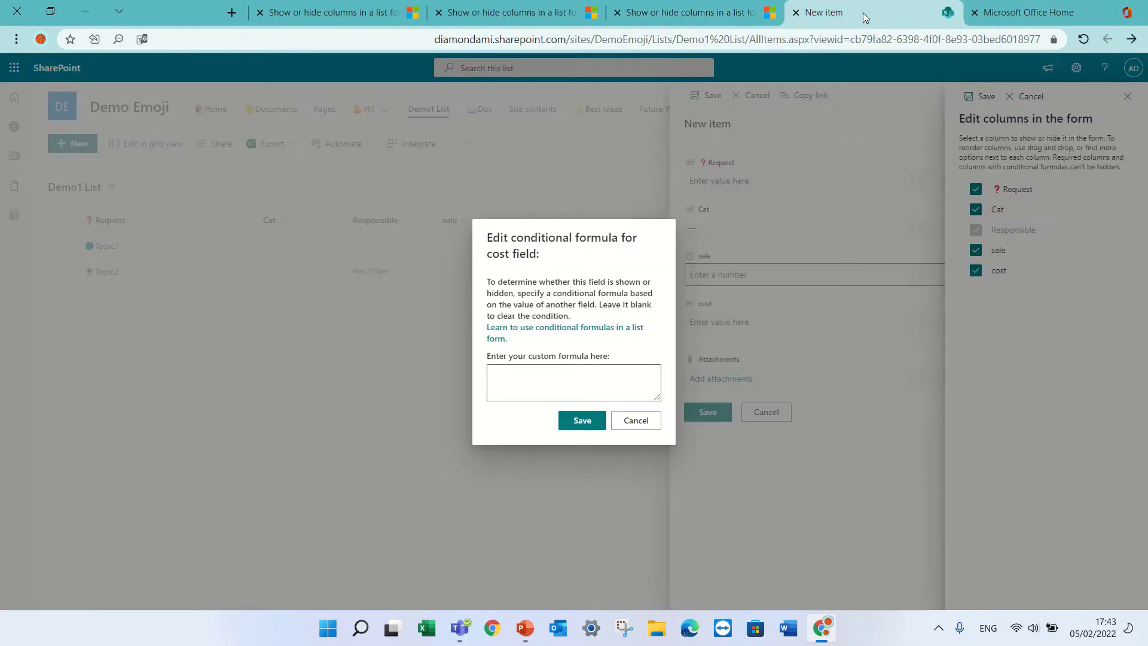
click(587, 379)
key(ctrl+v)
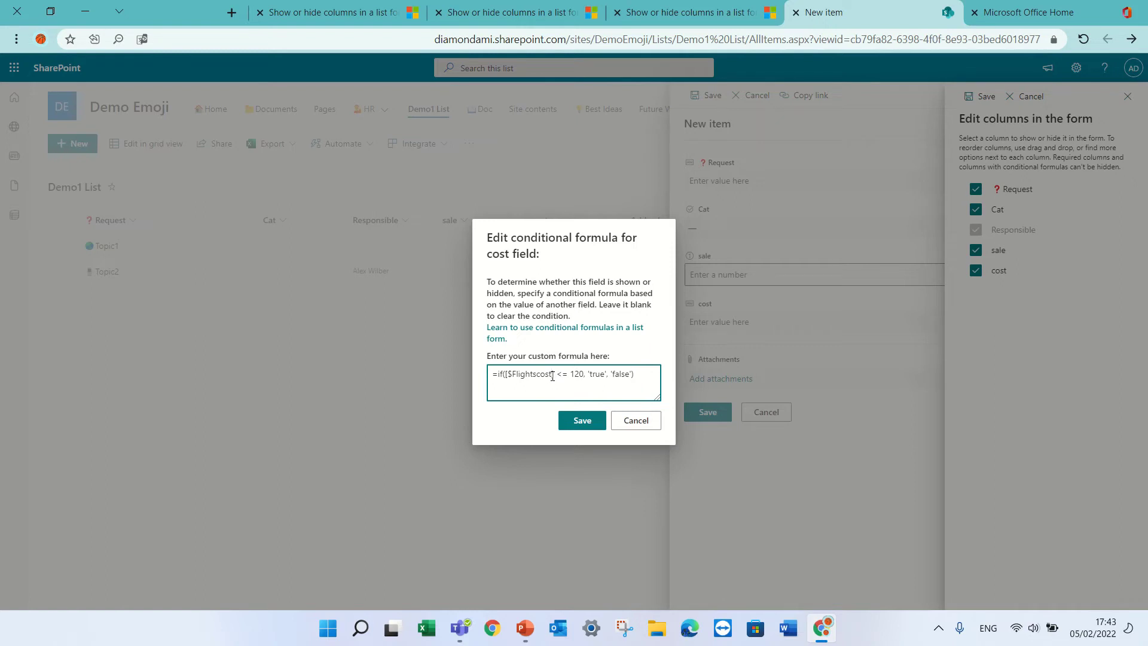
key(BackSpace)
key(BackSpace)
key(BackSpace)
key(BackSpace)
key(BackSpace)
key(BackSpace)
key(BackSpace)
key(BackSpace)
key(BackSpace)
key(BackSpace)
key(BackSpace)
text(sale)
click(580, 420)
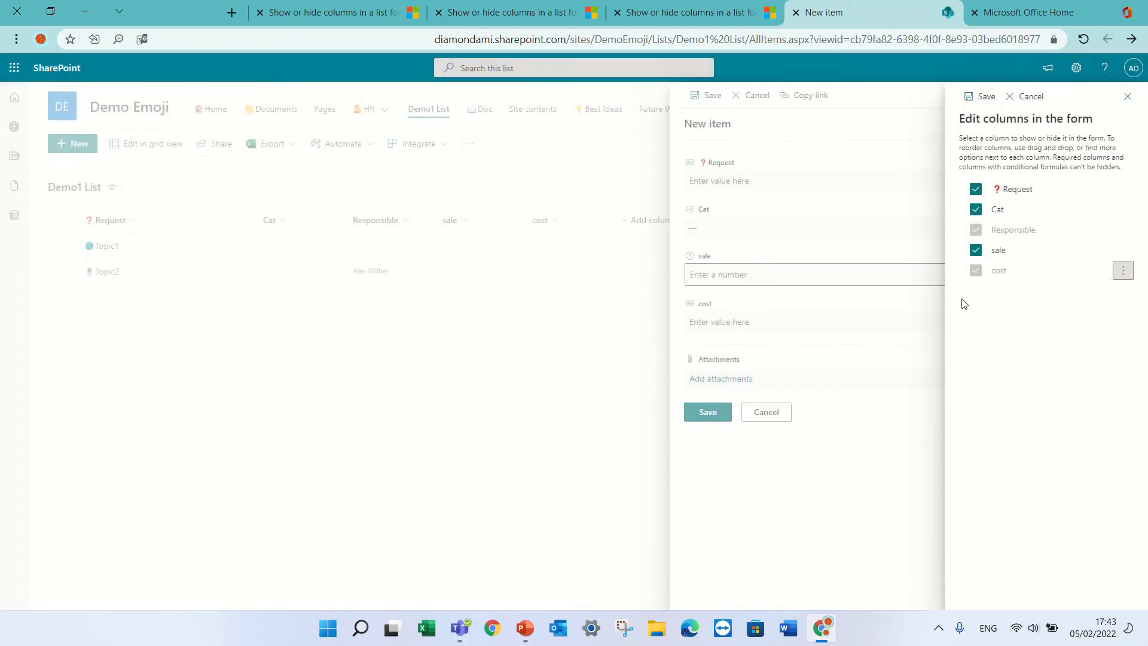
Save the form column settings, close the new-item form and reload the list page
click(988, 100)
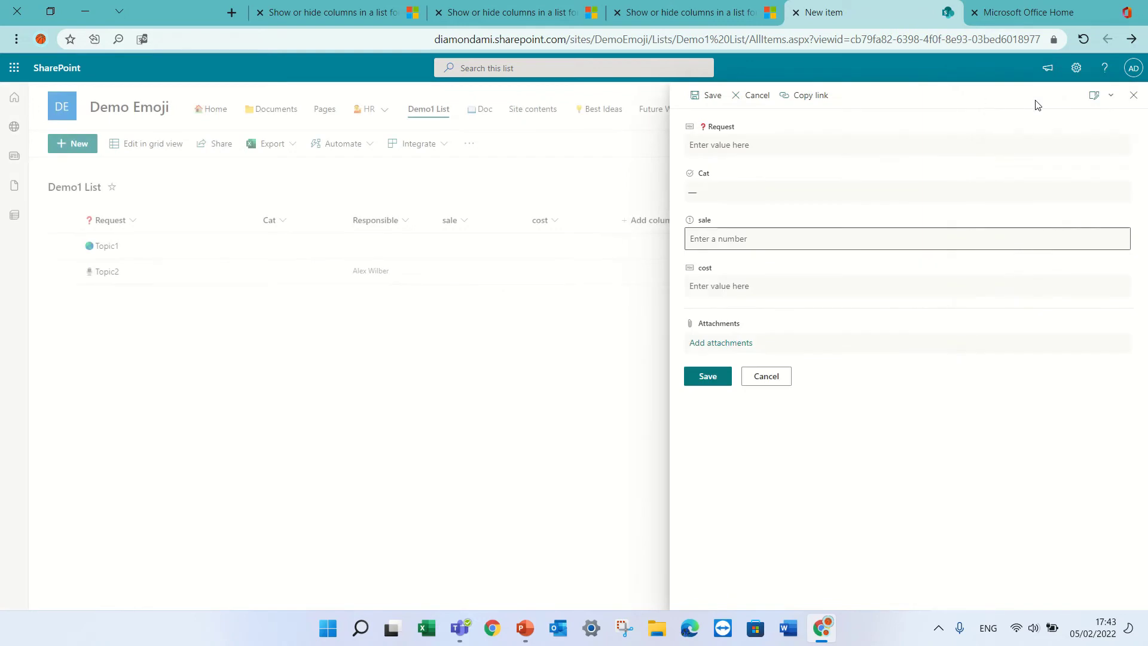
click(1129, 96)
click(1082, 40)
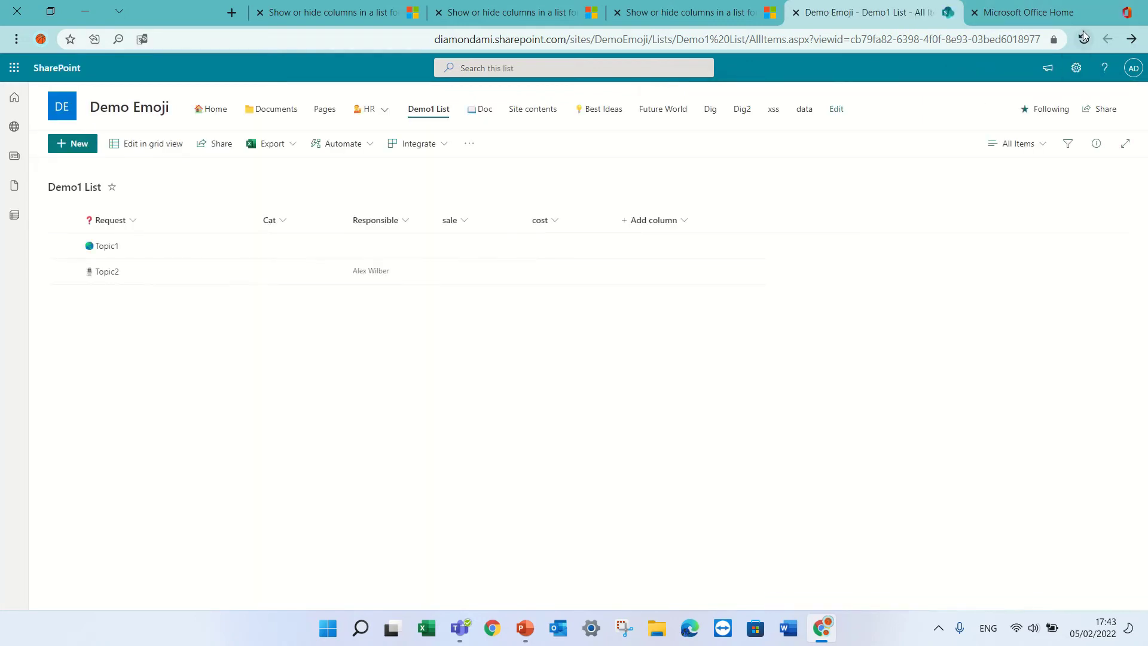
click(1081, 32)
Check the fields on a new-item form, cancel it, then reopen the form's customization menu
click(69, 144)
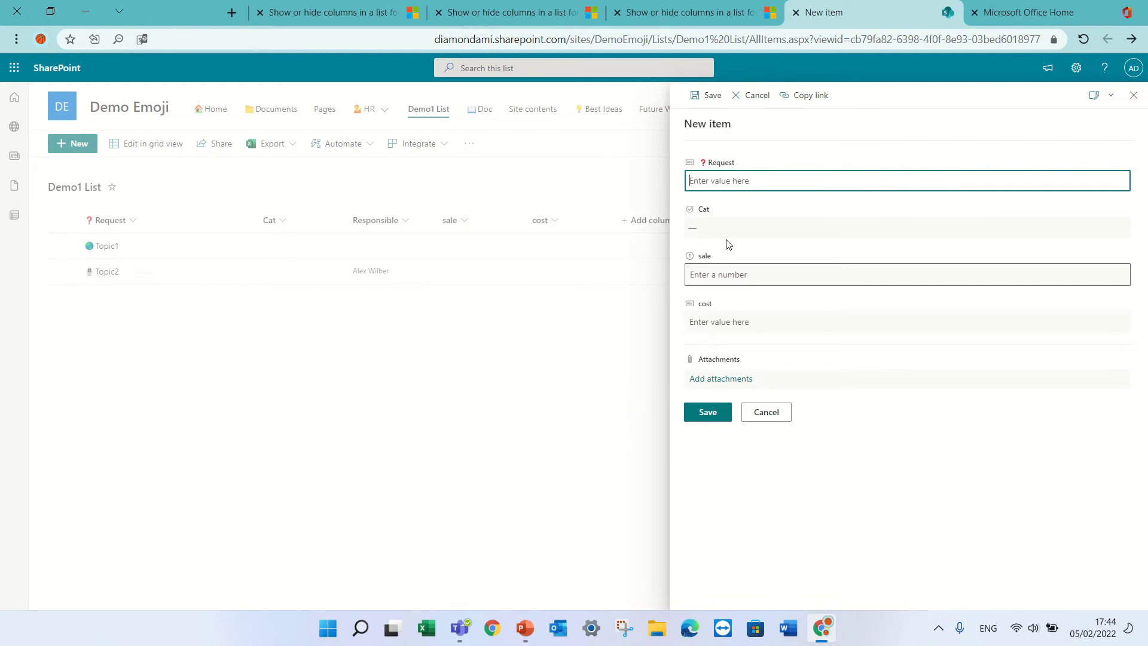
click(766, 412)
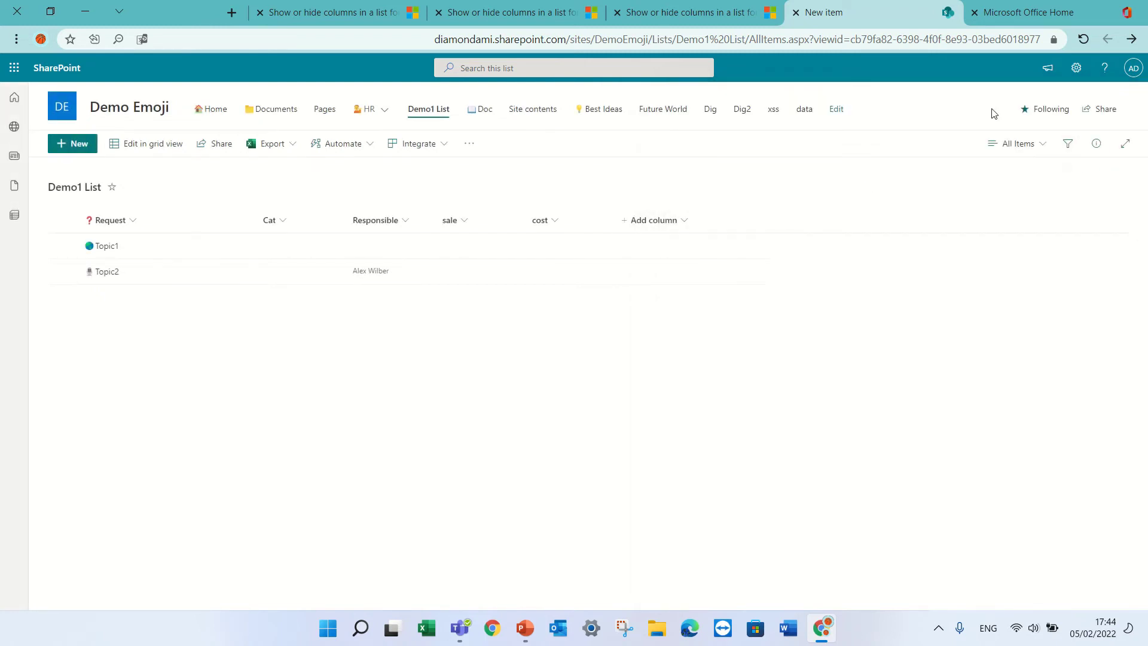
click(72, 146)
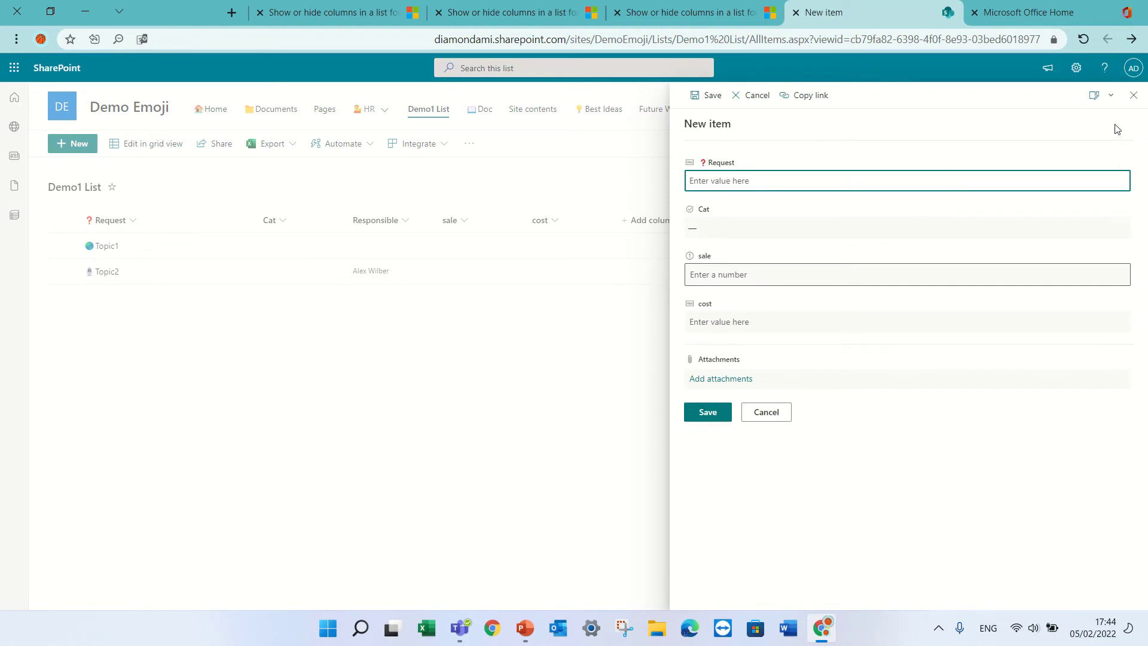
click(1111, 95)
In Edit columns, move the cost field above sale
click(1077, 122)
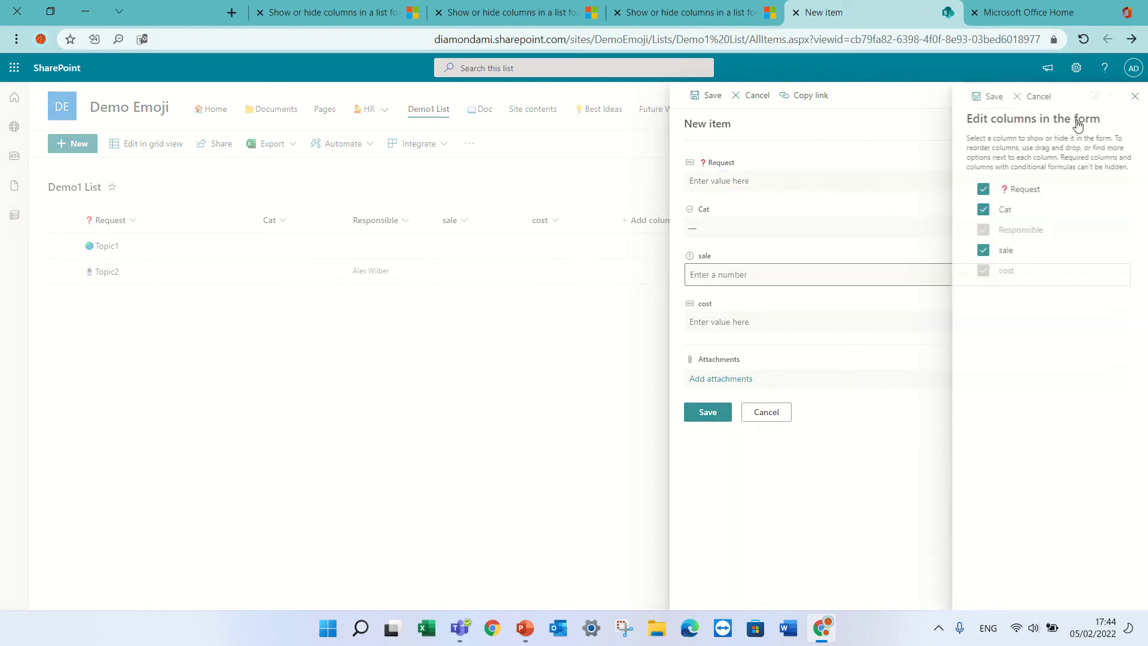
click(1124, 280)
click(1123, 290)
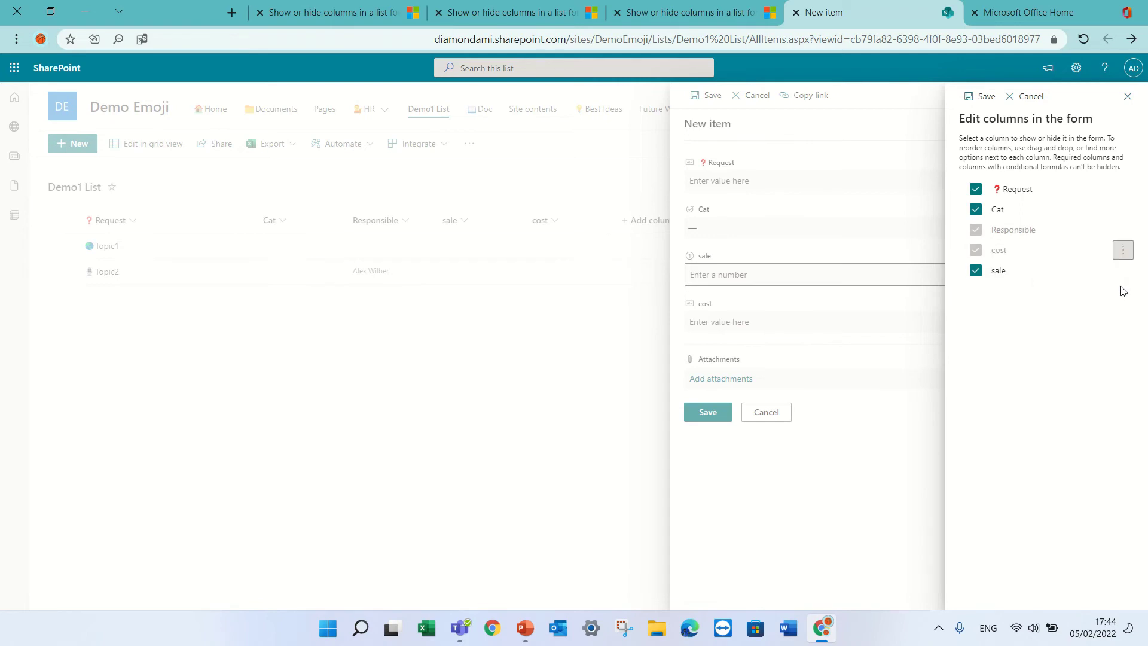
Change cost's conditional formula limit from 120 to 100 and save the column settings
click(1123, 270)
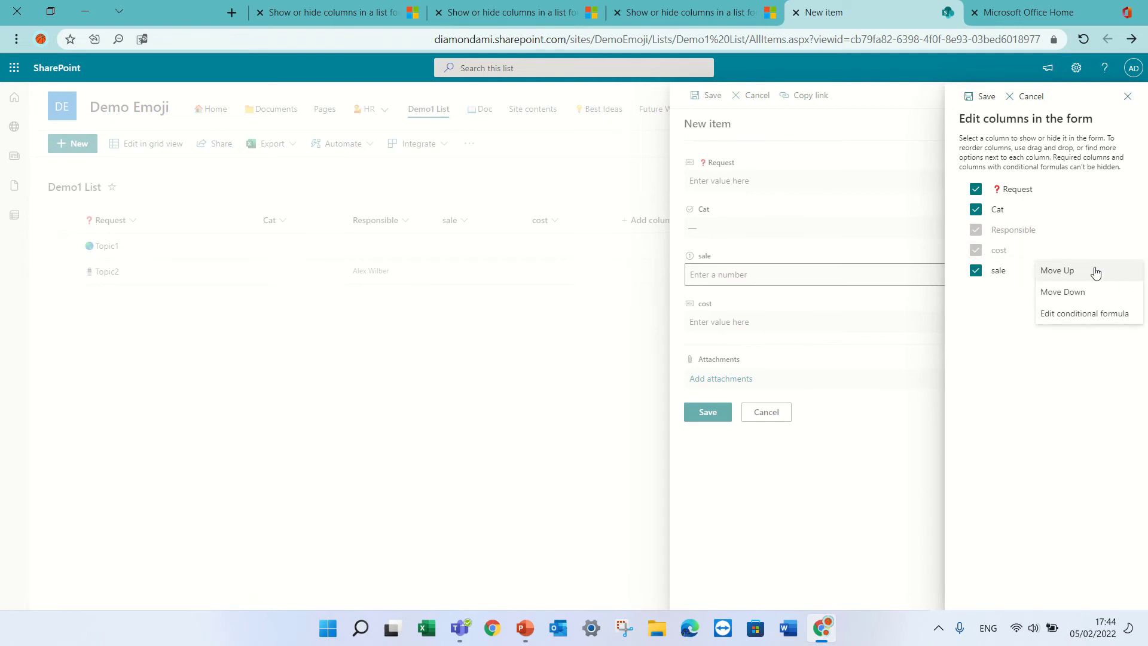
click(1085, 315)
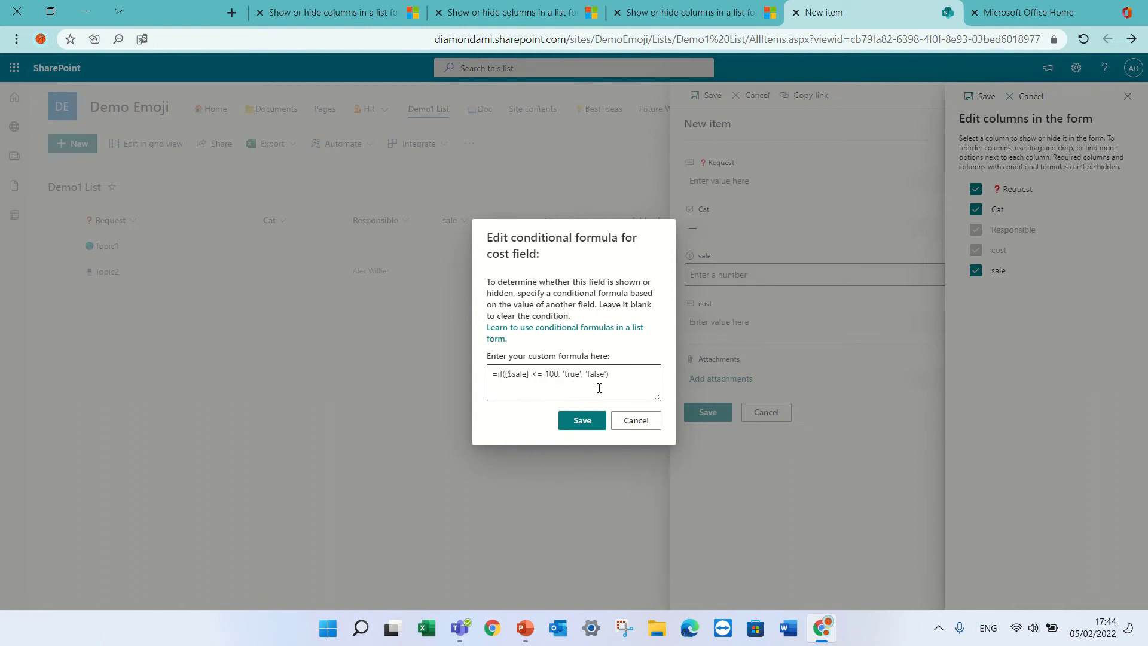
click(538, 375)
click(582, 421)
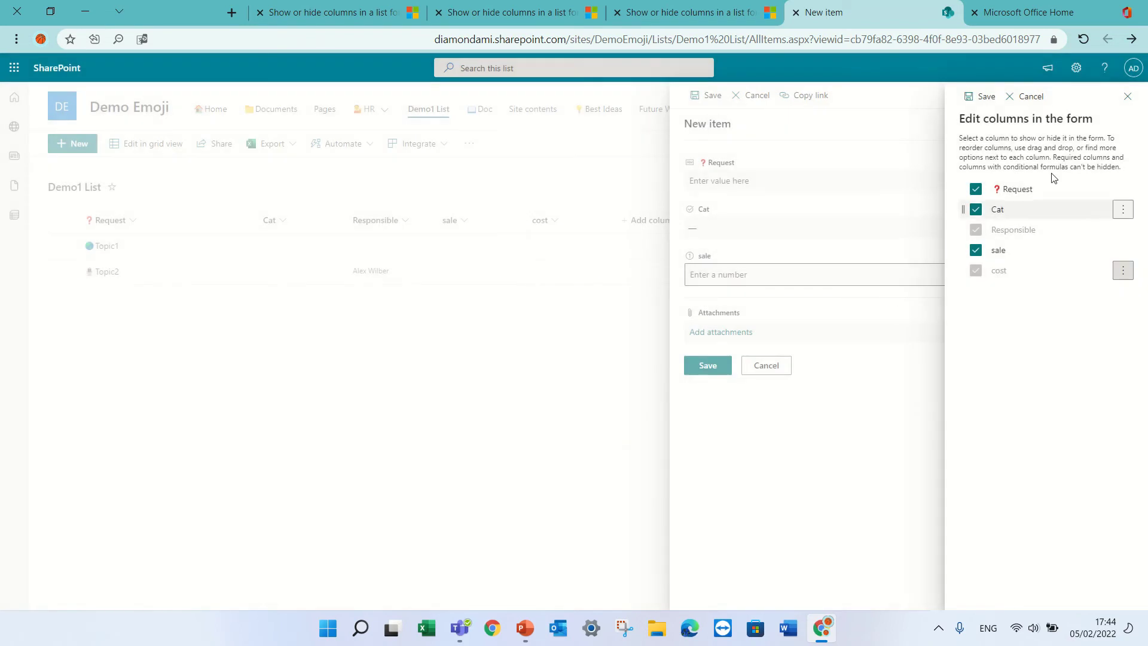
click(981, 96)
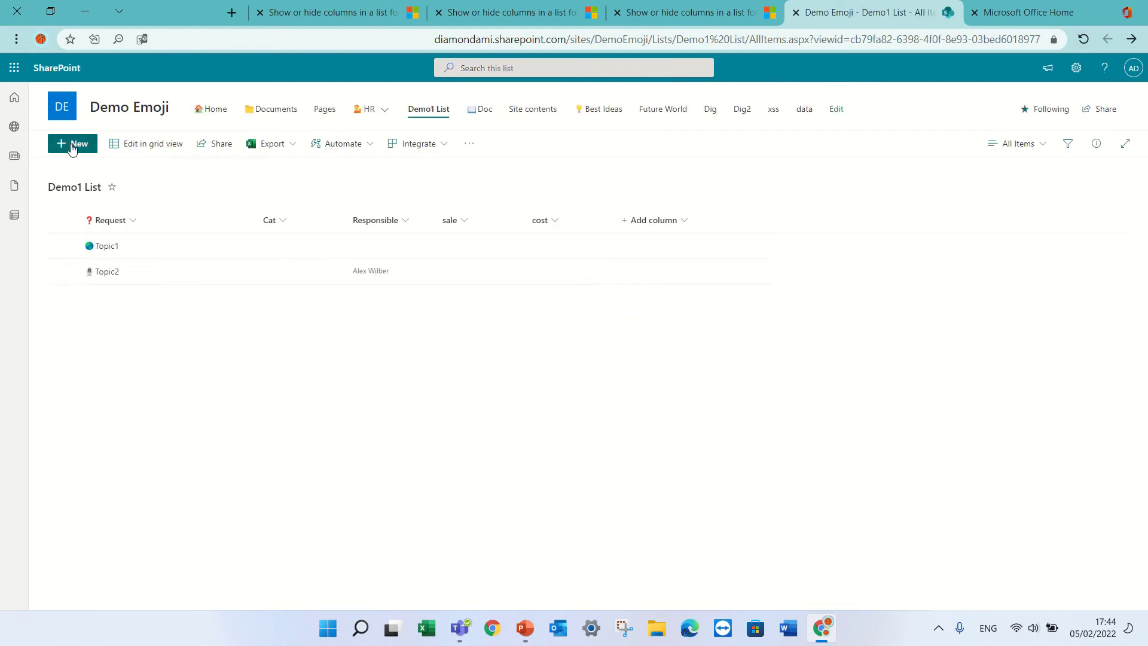
Open a new item, set Cat to new and pick a suggested person for Responsible
click(79, 148)
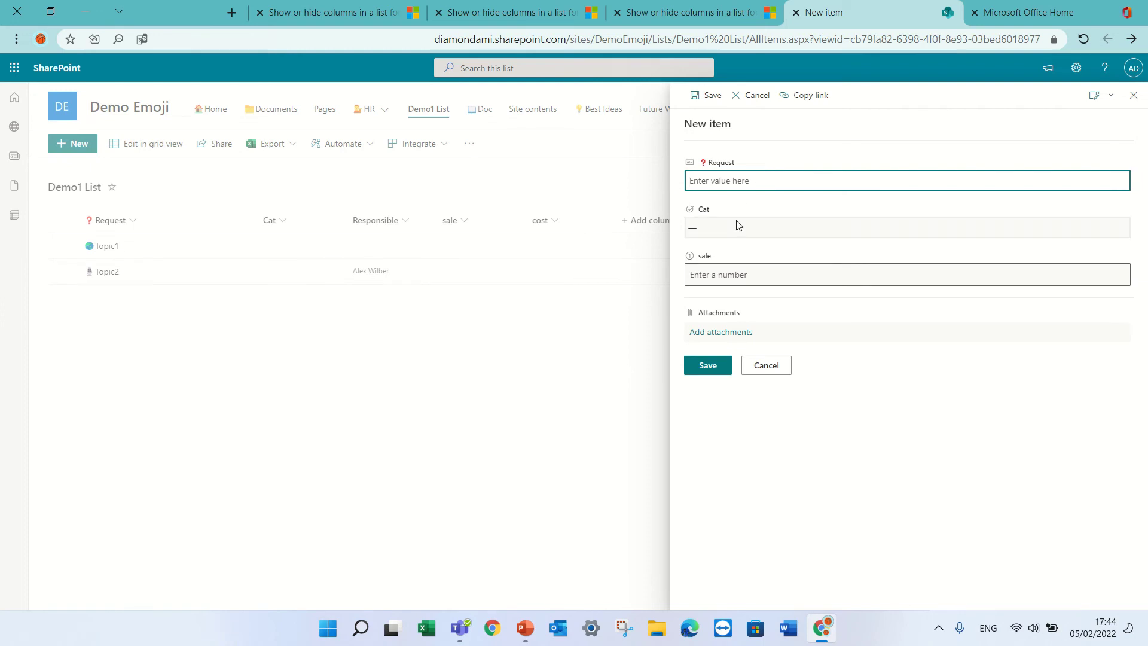
click(755, 230)
click(744, 259)
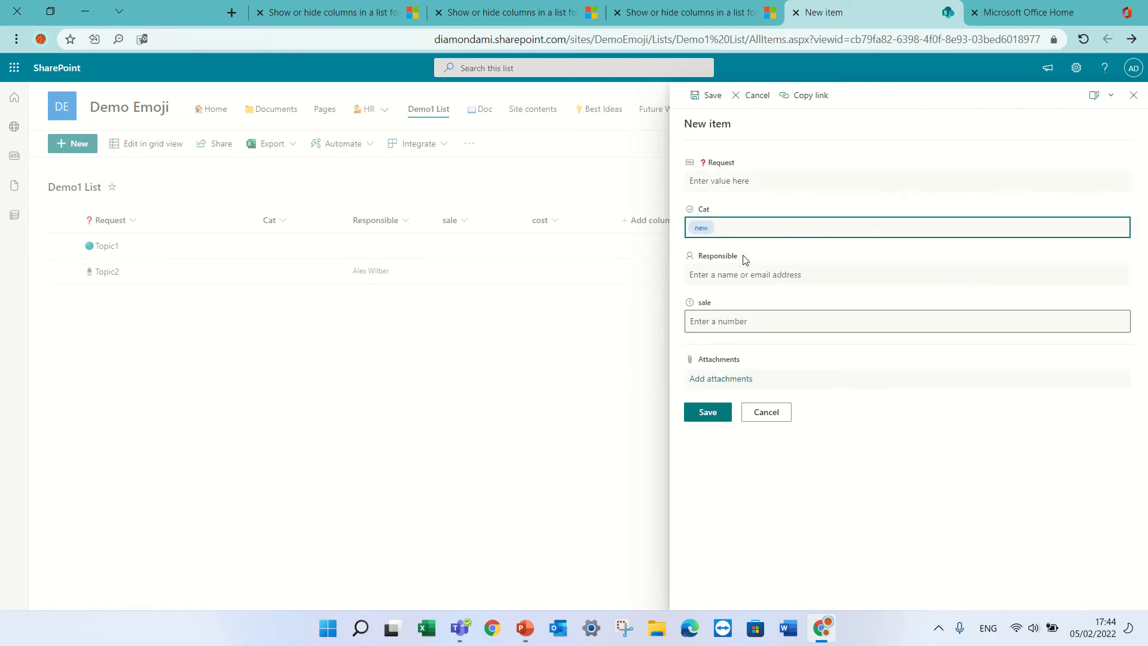
click(732, 267)
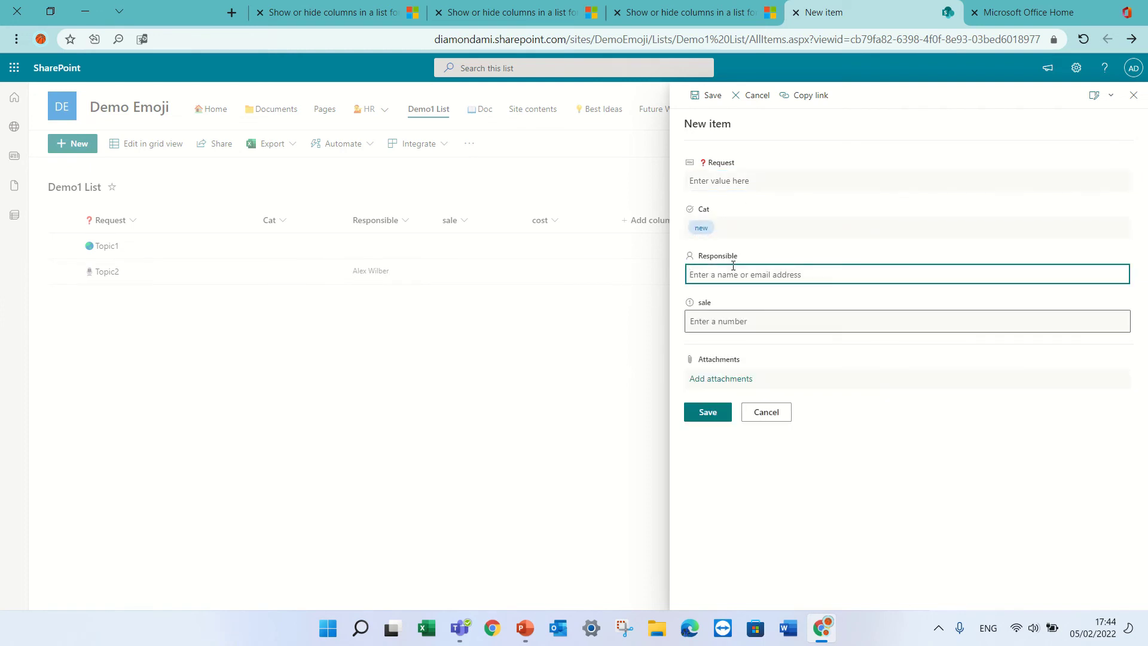
text(ale)
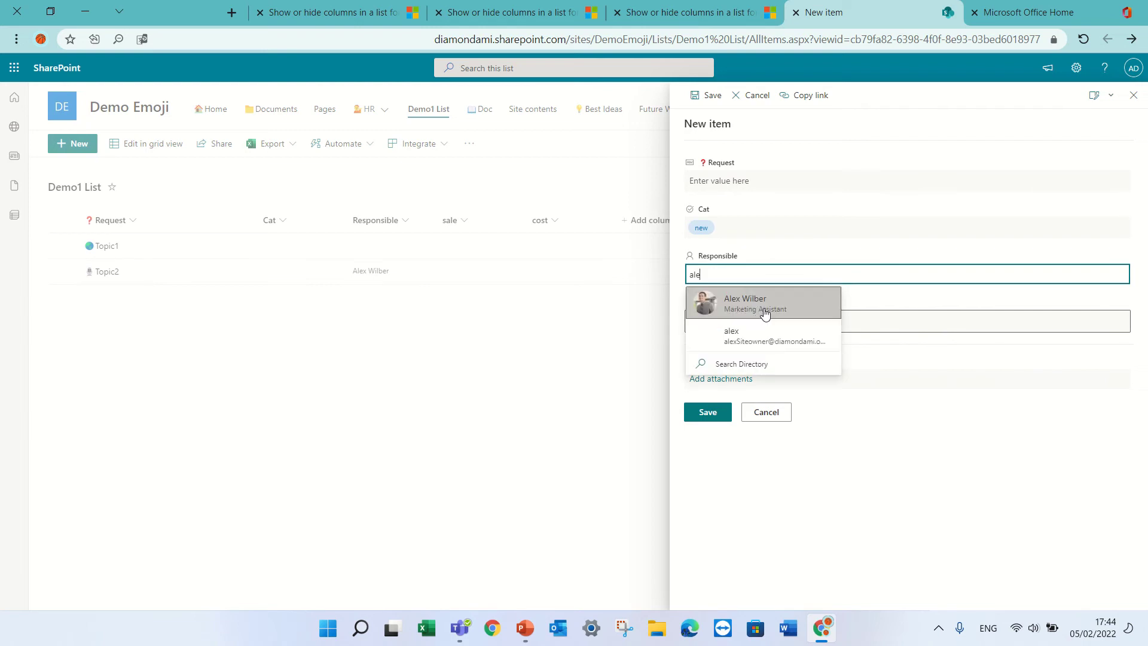
click(760, 304)
Enter 200 as the sale value so the cost field appears
click(776, 320)
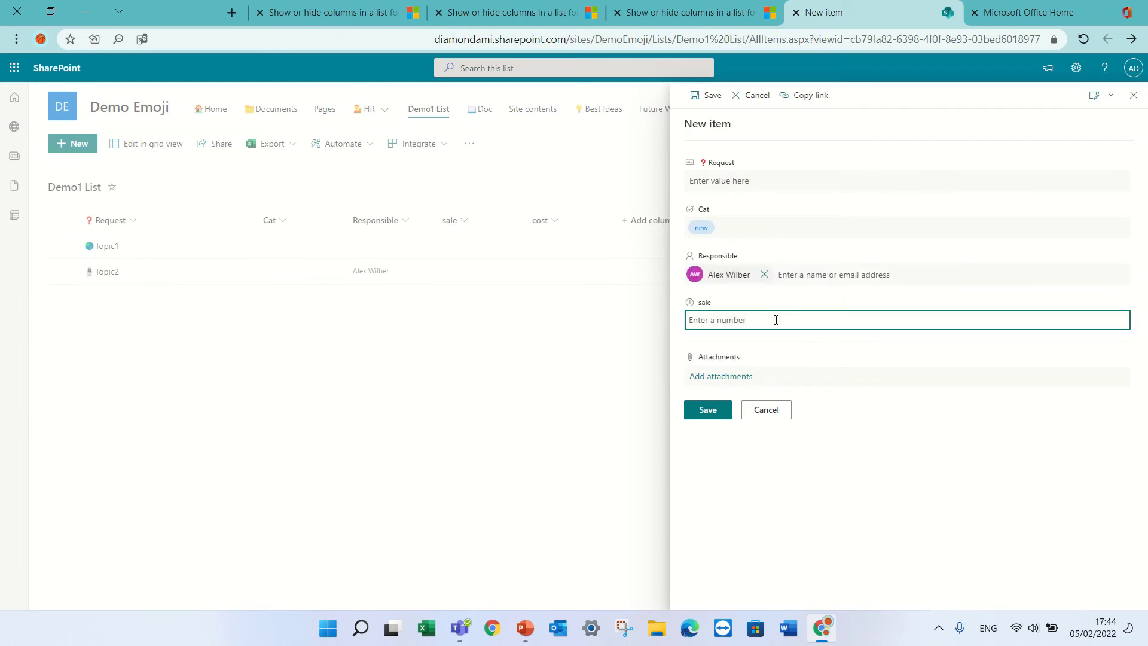
text(90)
drag(697, 319, 666, 315)
click(897, 351)
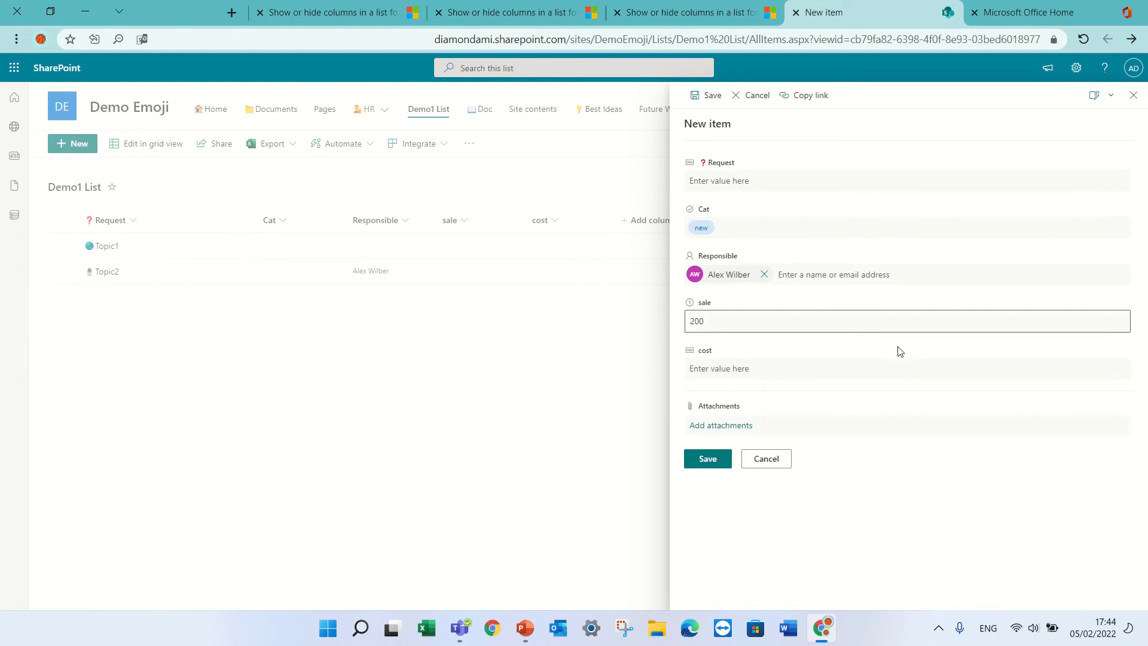
click(717, 369)
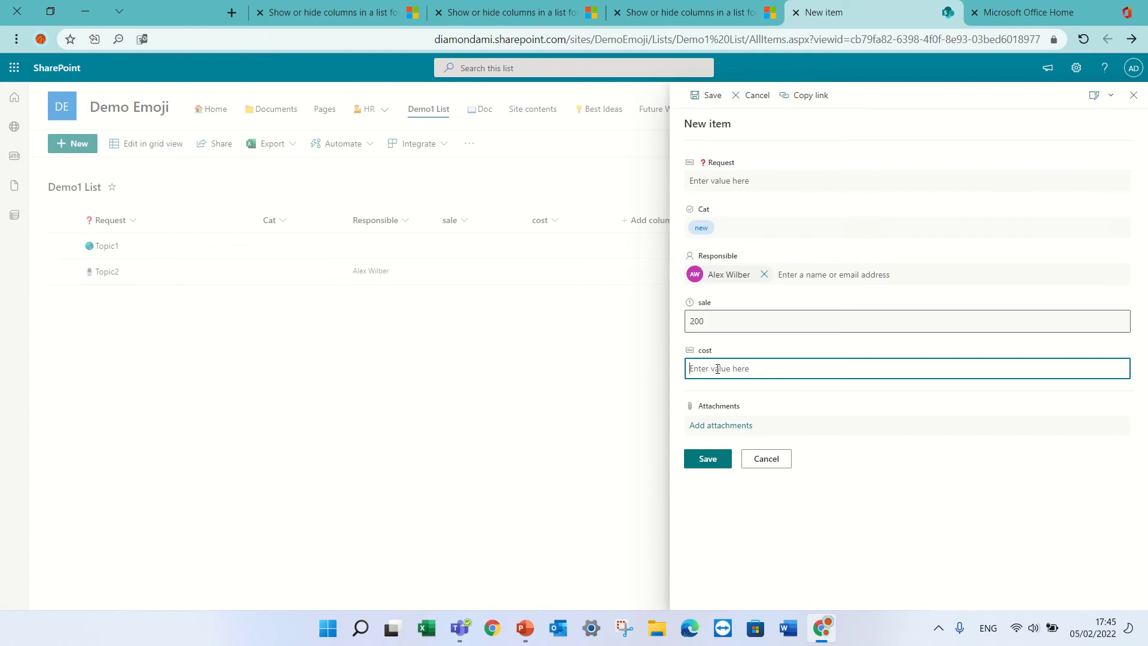
Open Configure layout from the form menu with Apply formatting kept on Header
click(1102, 99)
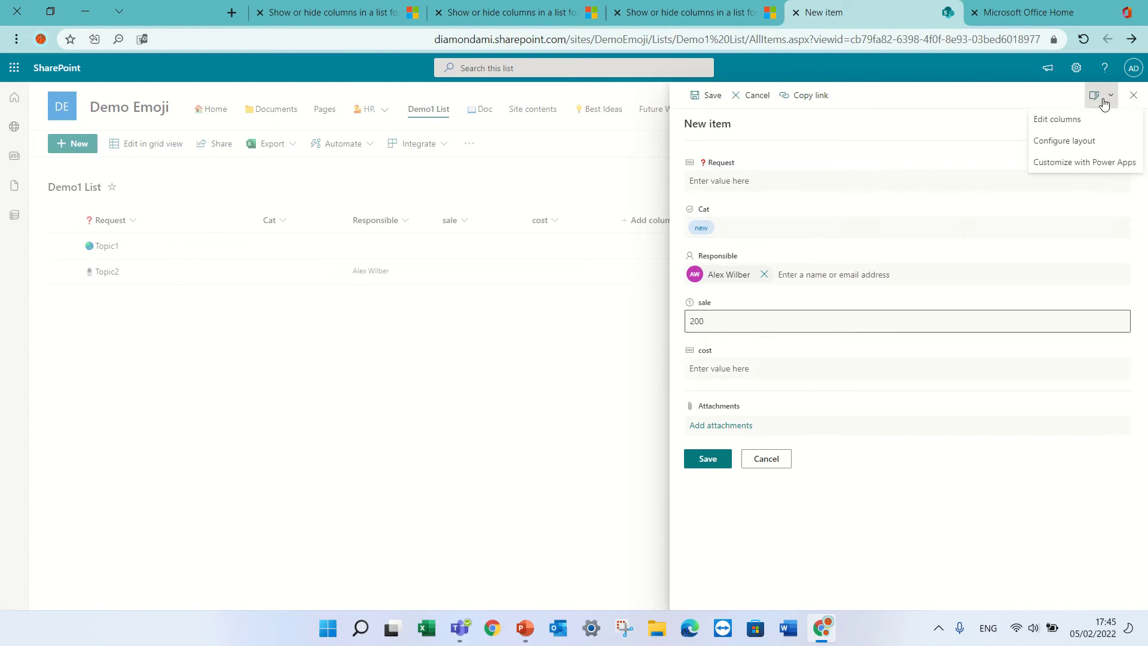
click(1106, 142)
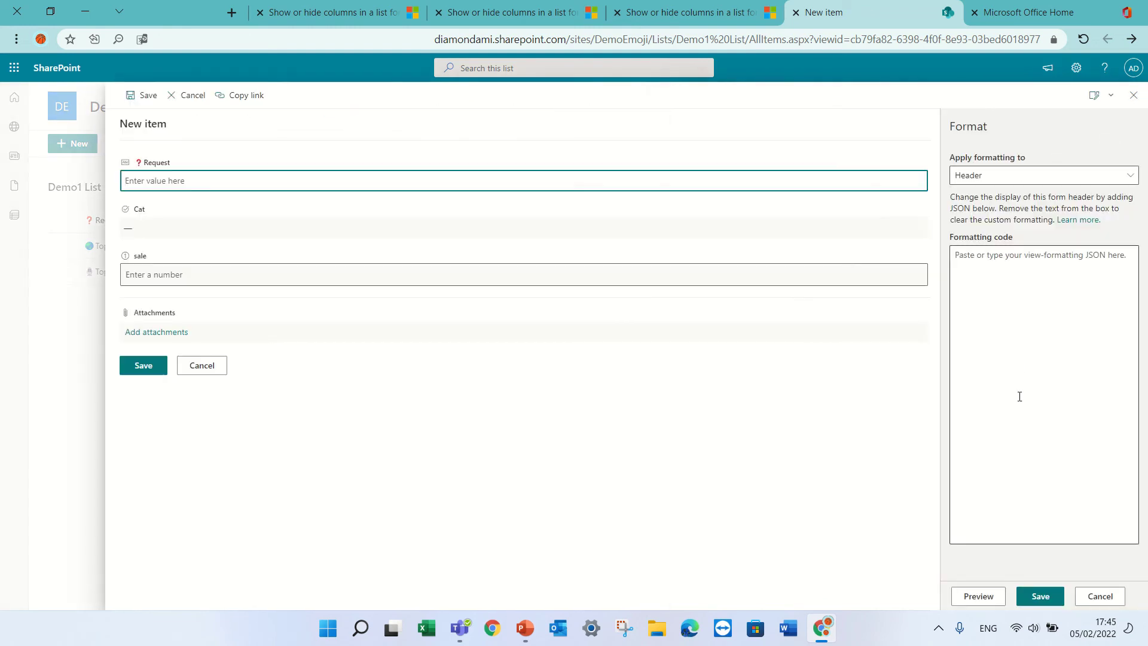
click(1005, 176)
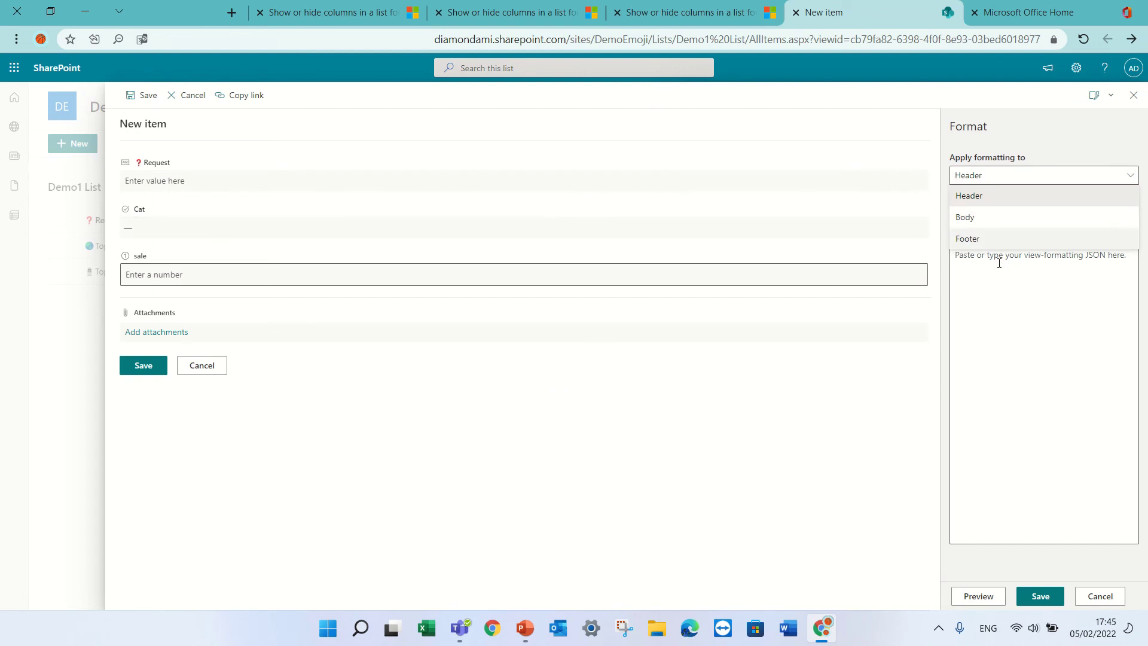
click(988, 333)
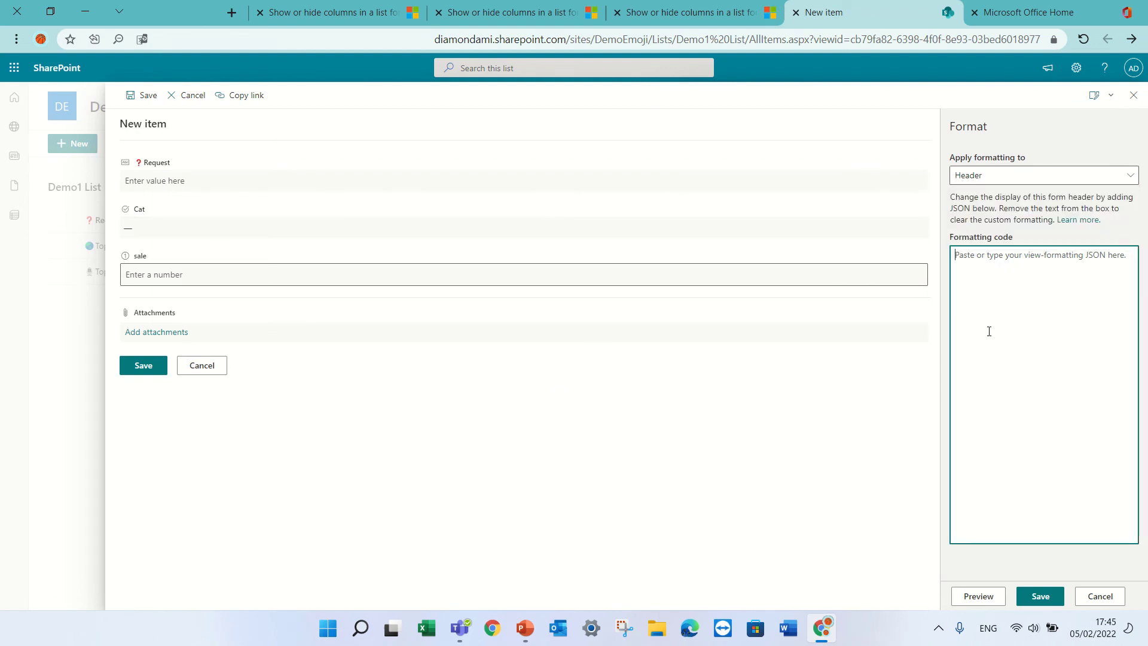
Open the Configure the list form article and copy its custom header JSON sample
click(1073, 221)
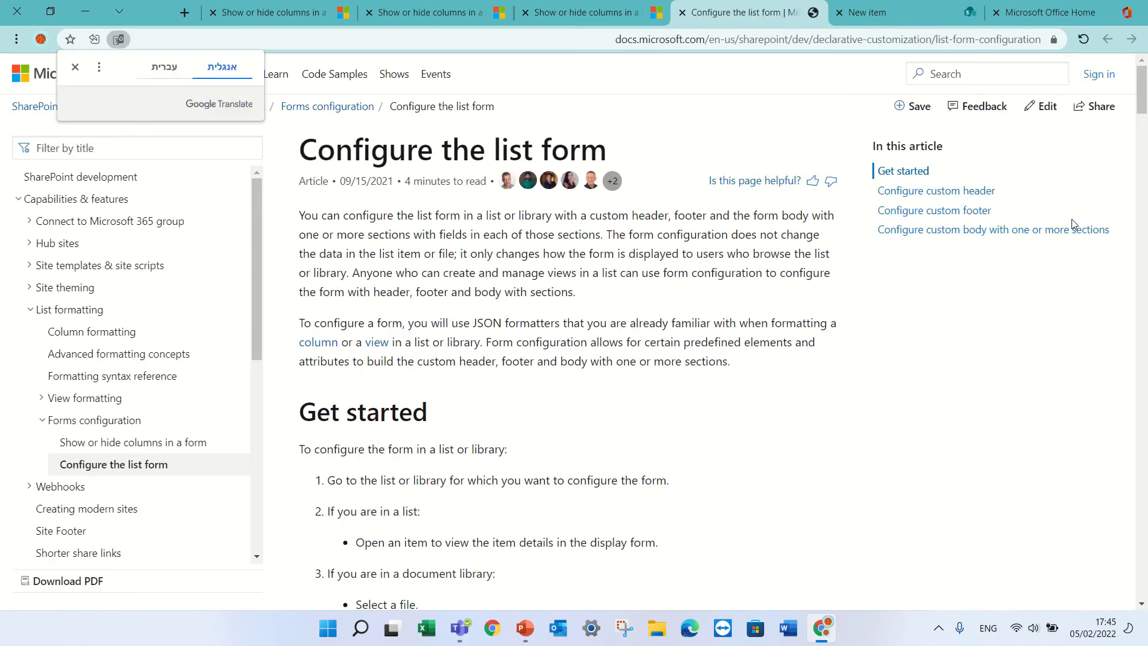
drag(1145, 102, 1132, 276)
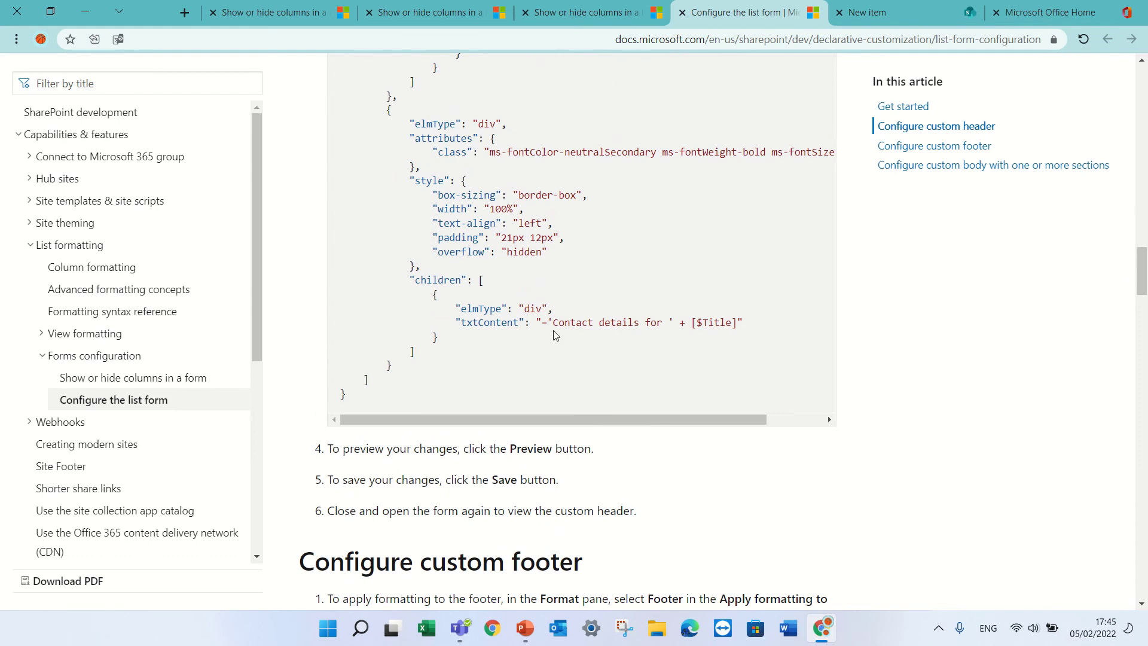
drag(364, 400, 357, 530)
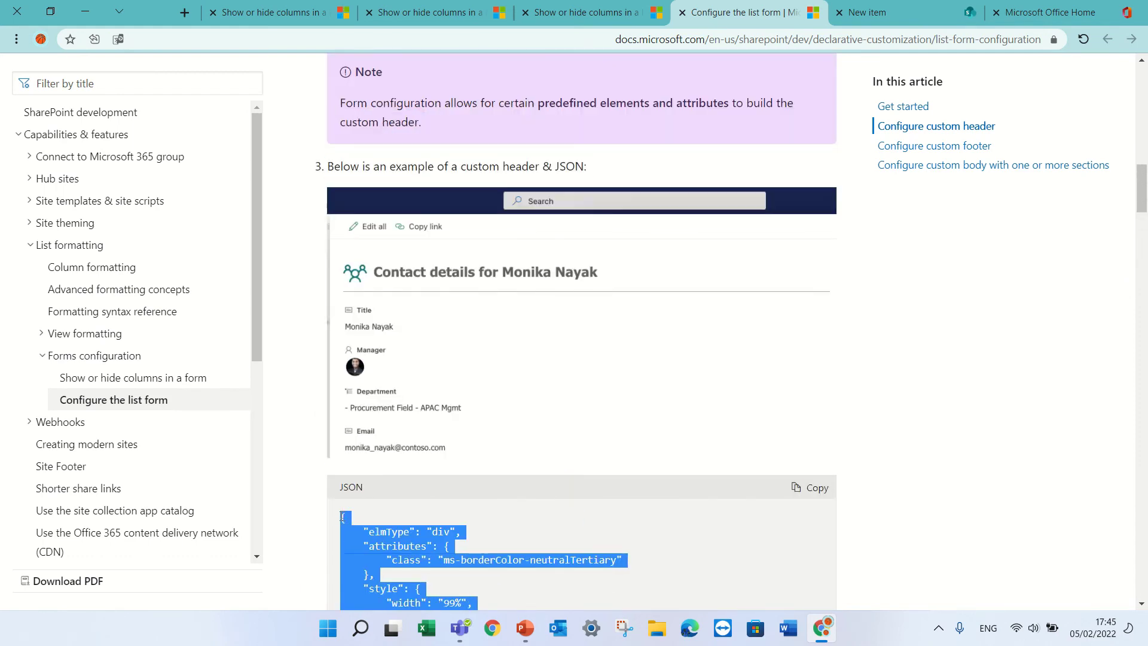
click(810, 487)
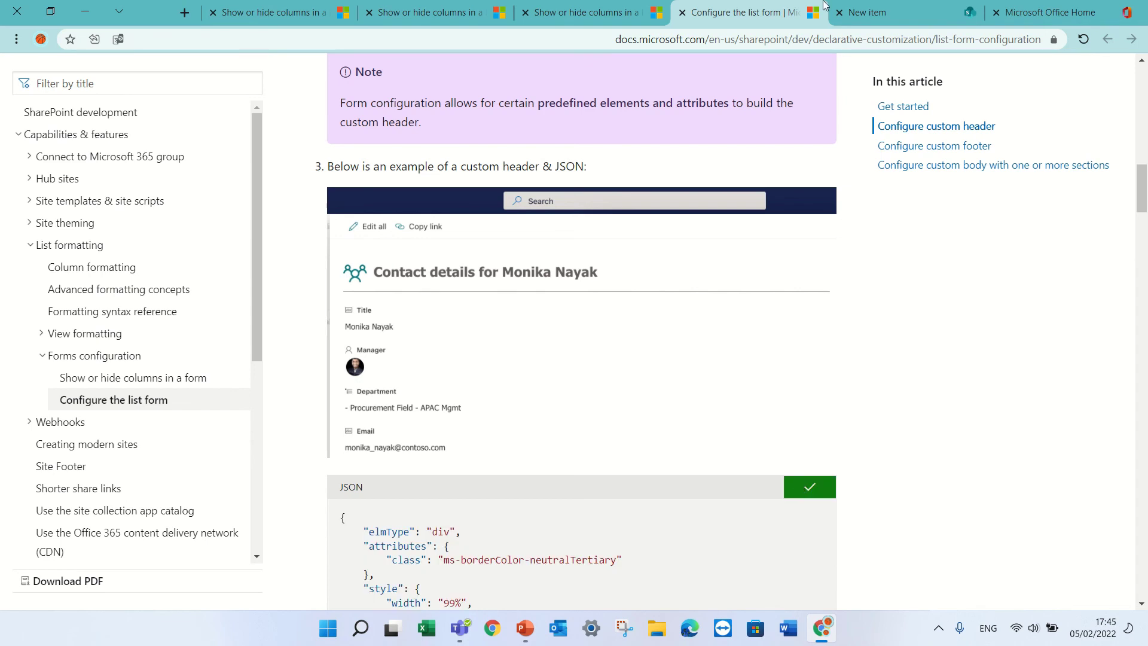
Paste the header JSON into Formatting code, preview and save it, then open Edit columns
click(874, 13)
click(984, 286)
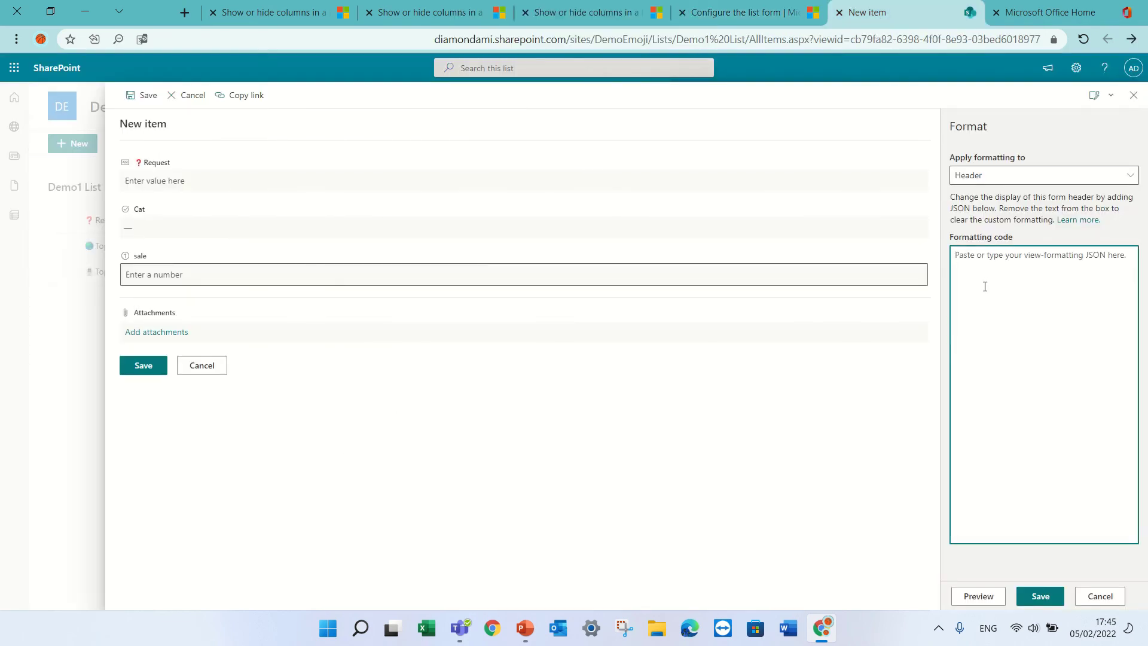
key(ctrl+v)
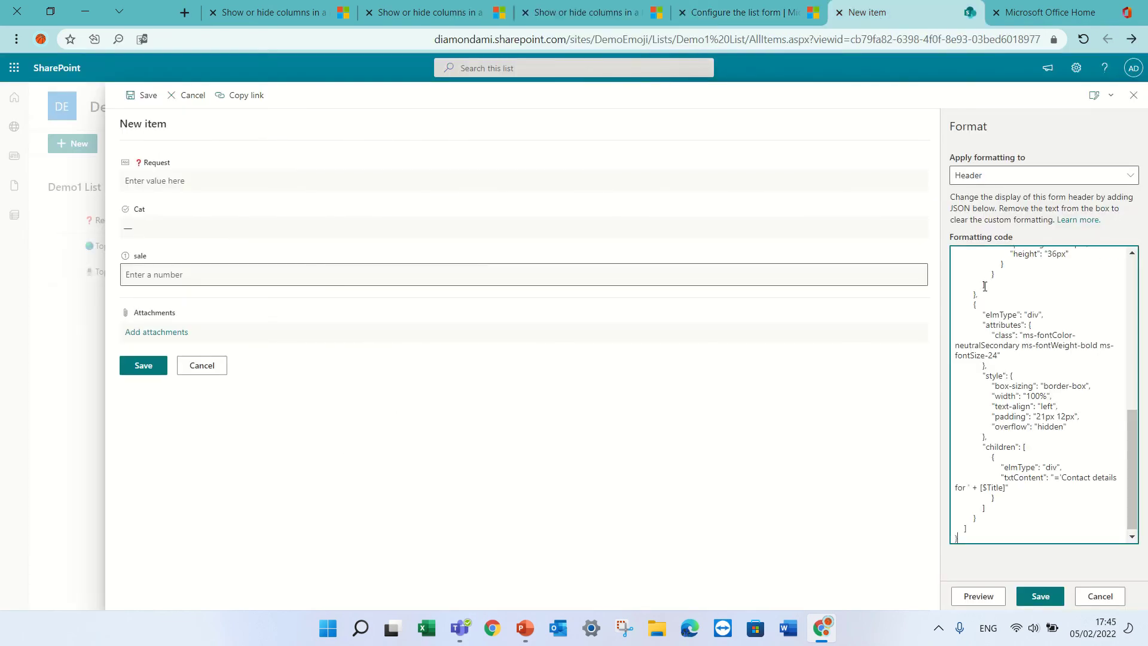
click(977, 599)
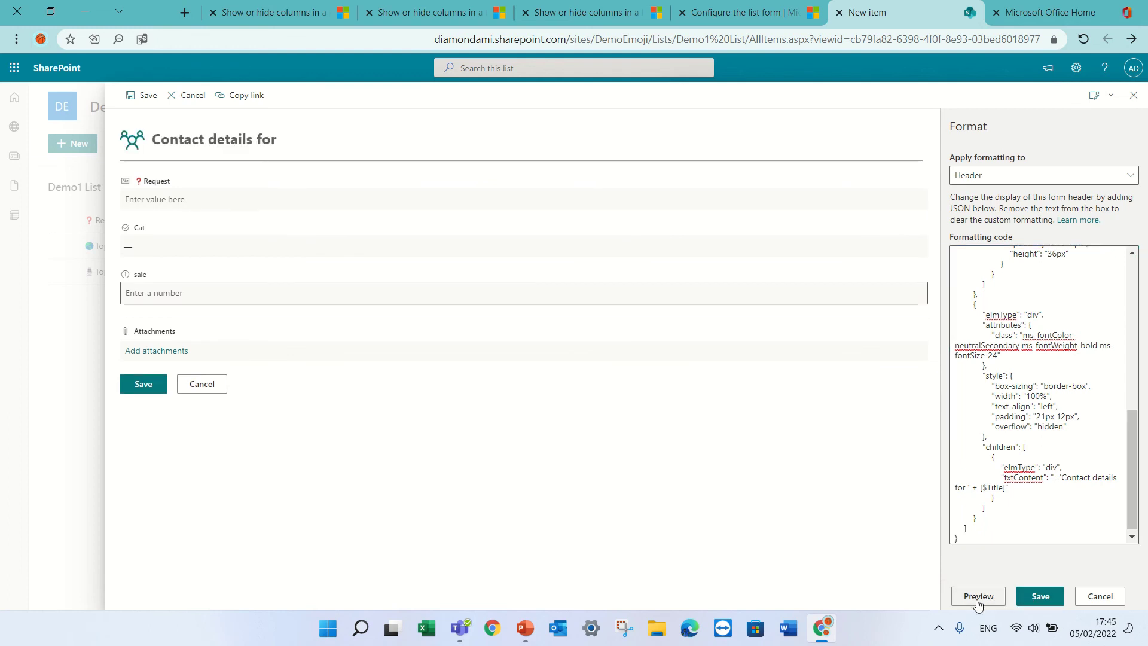
click(1039, 596)
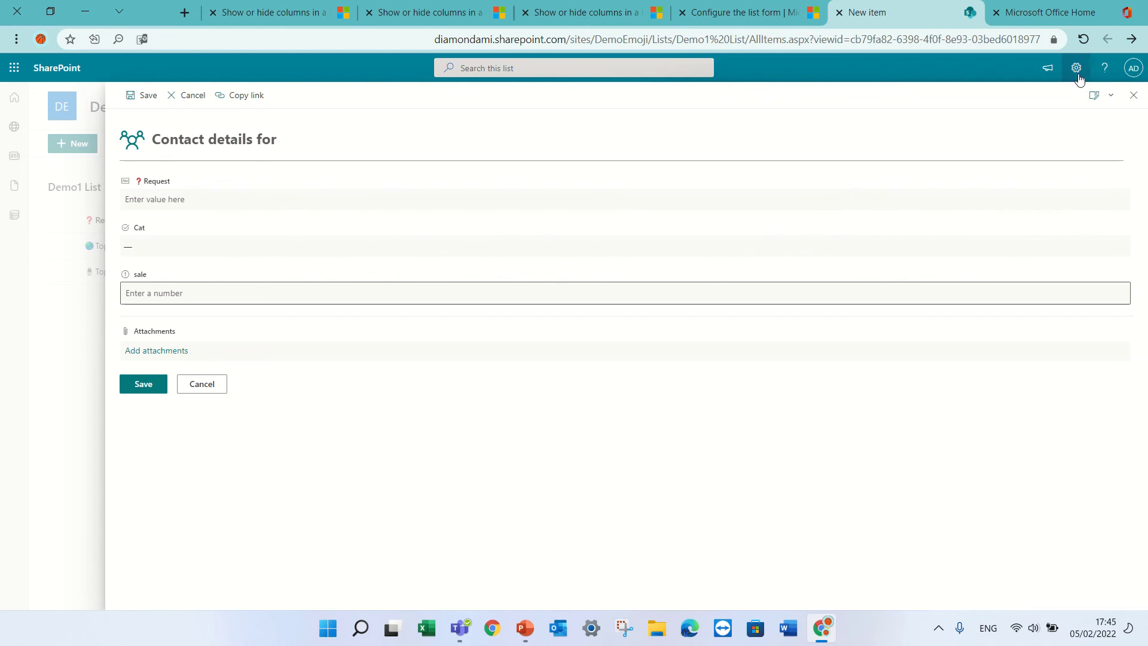
click(1110, 96)
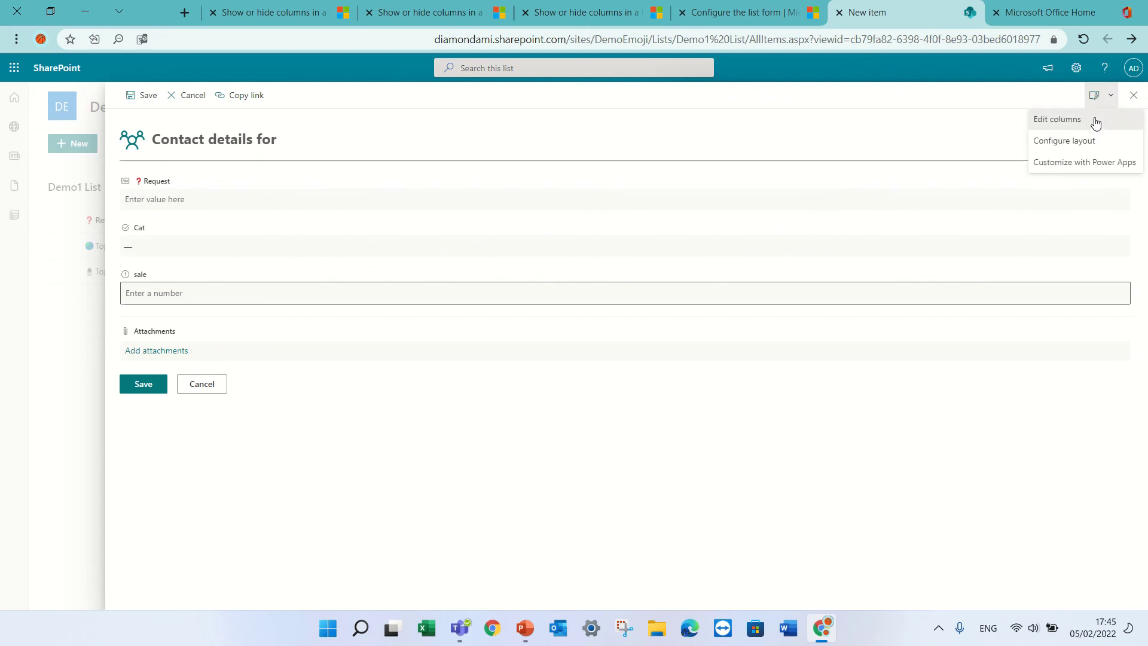
click(1095, 122)
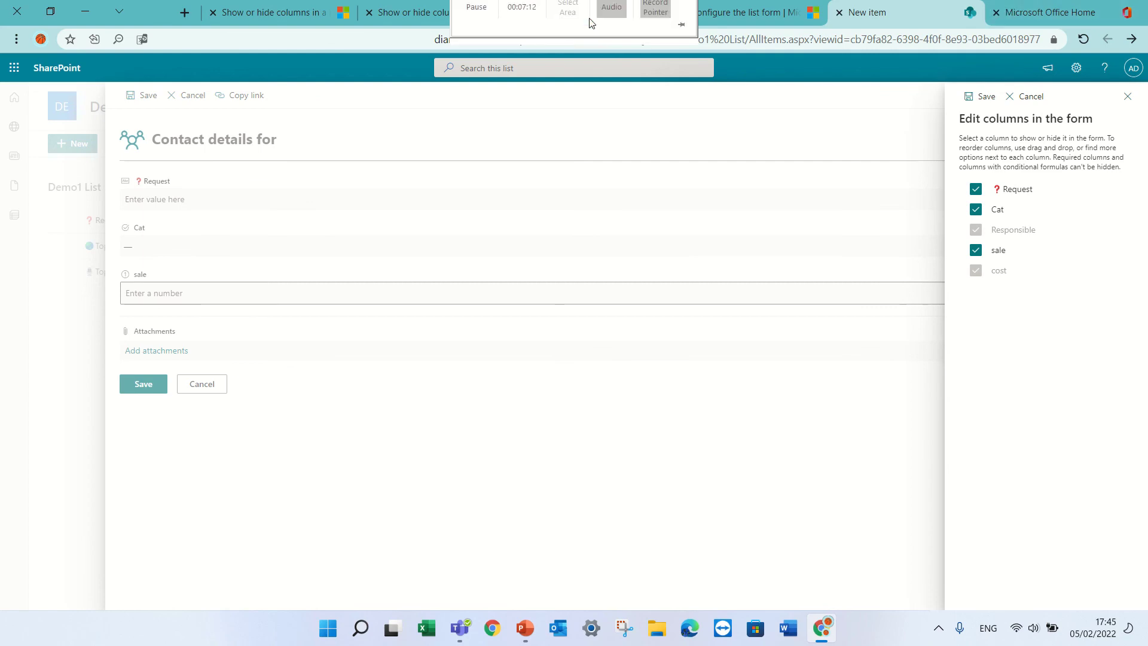
Scroll the docs article to Configure custom footer and copy its JSON sample
click(780, 12)
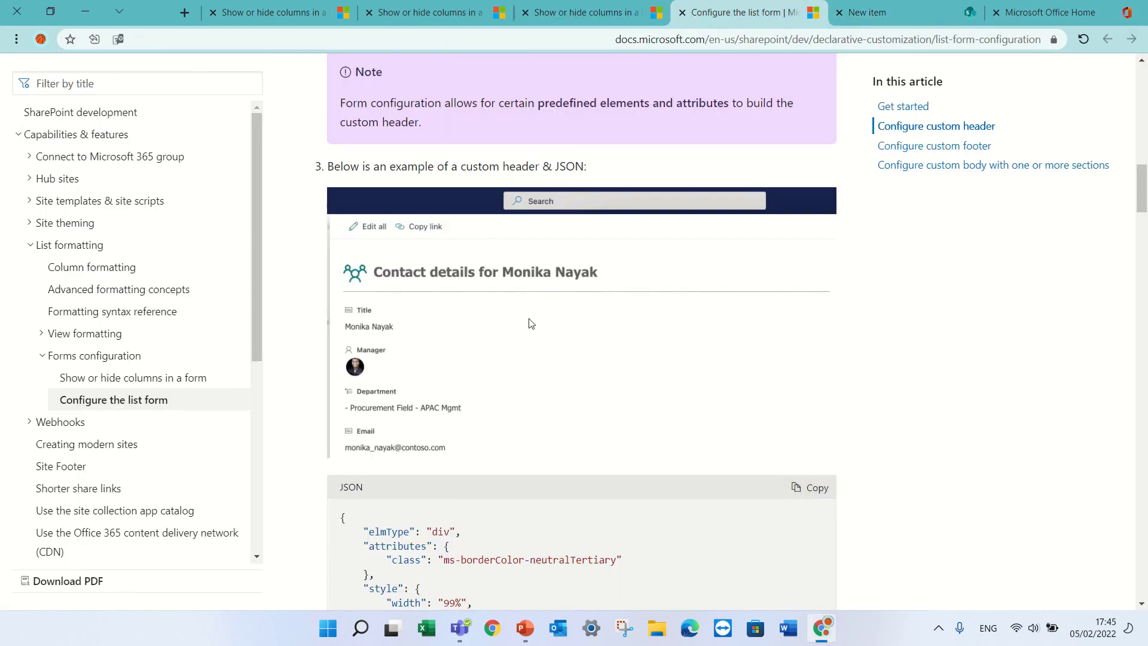
drag(1143, 197, 1101, 363)
scroll(1101, 363, down, 1)
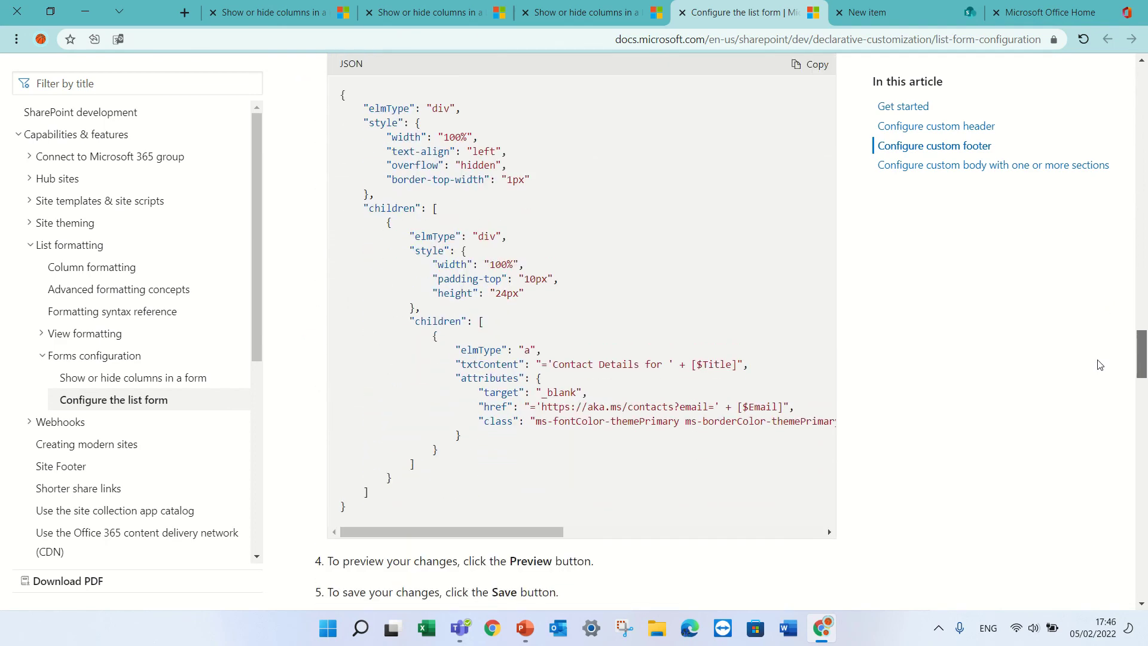
click(810, 64)
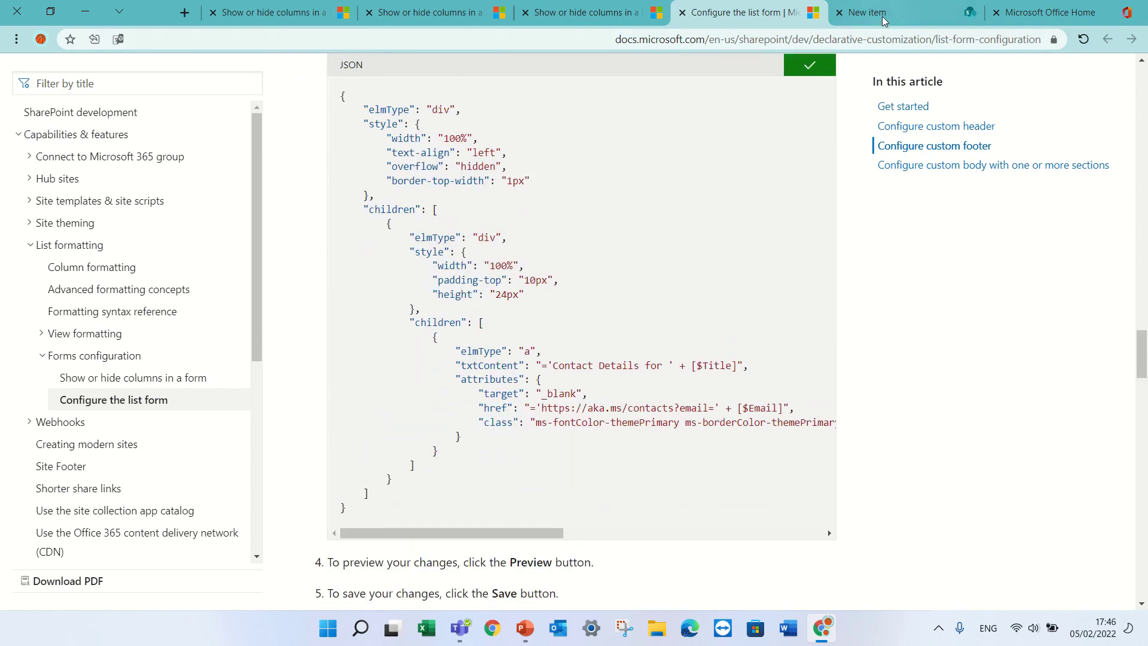
Switch Apply formatting to Footer, paste the footer JSON, then preview and save it
click(878, 13)
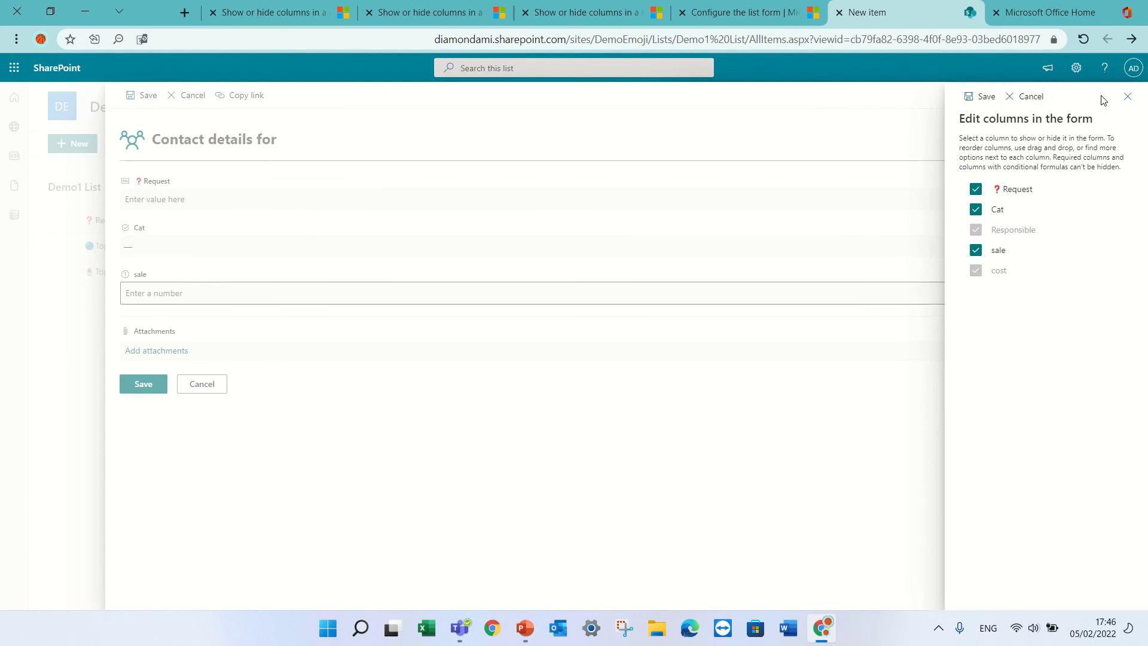
click(1131, 97)
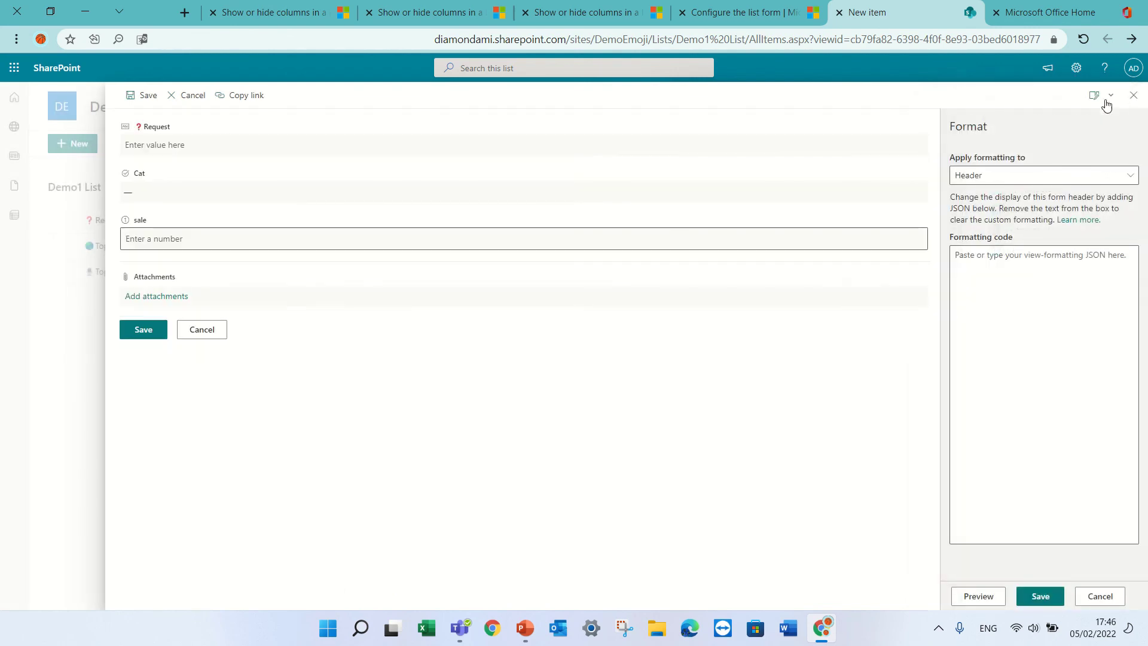
click(1042, 177)
click(994, 241)
click(997, 297)
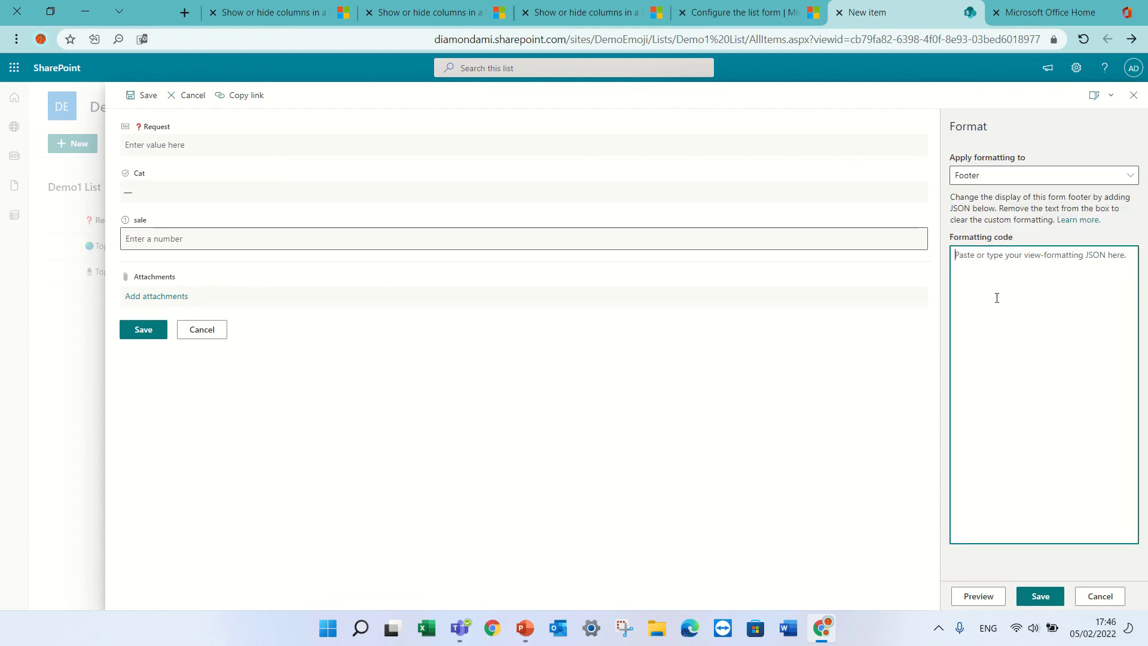
key(ctrl+v)
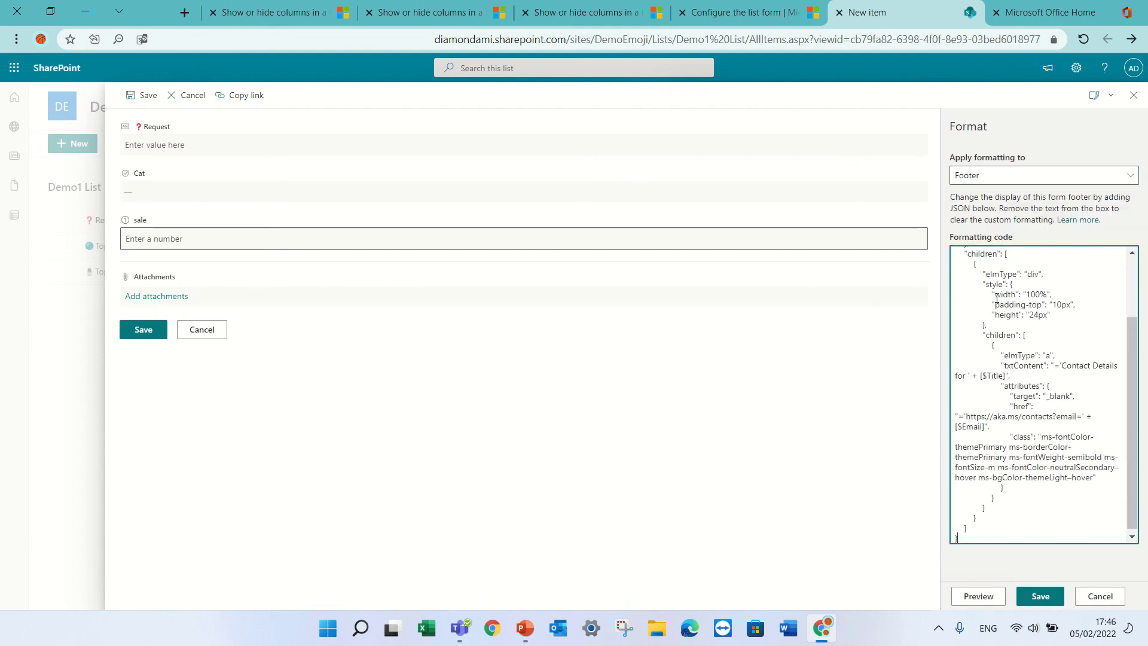
click(978, 596)
click(1040, 596)
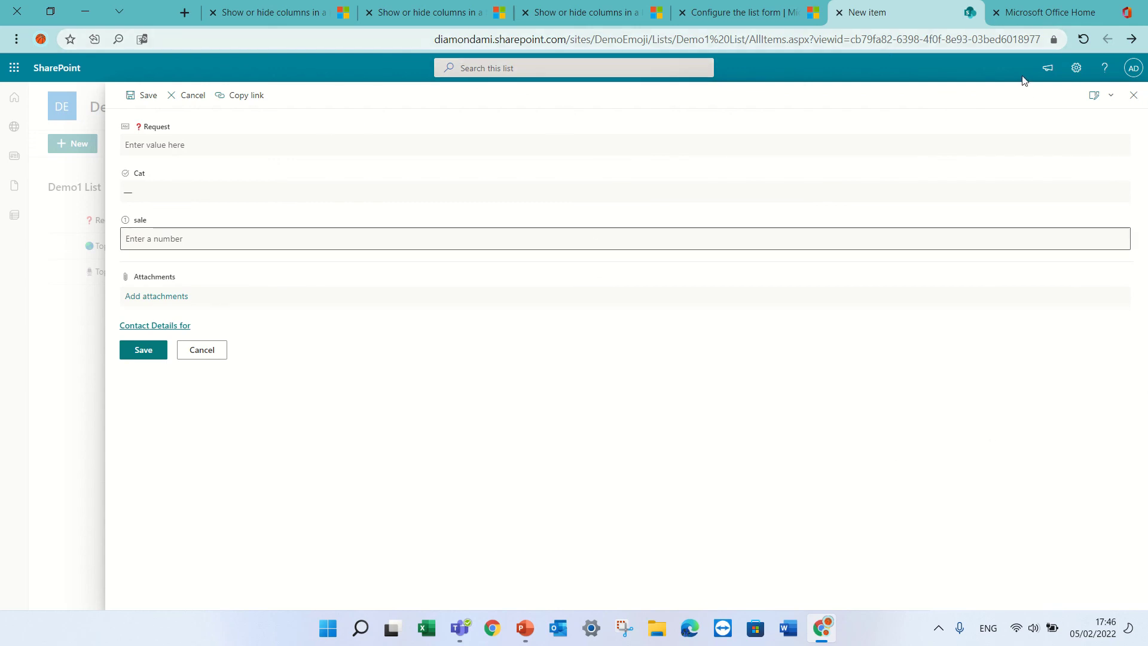
Close the preview and form, reload the list, and open a fresh new-item form
click(1133, 95)
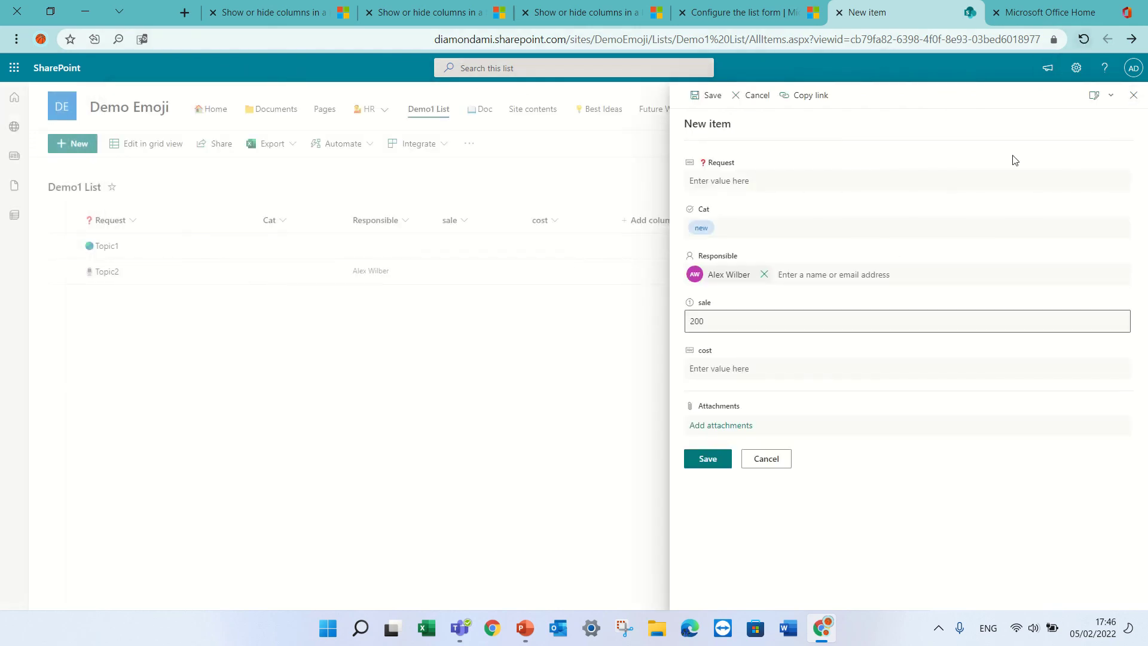
click(1133, 96)
click(1083, 40)
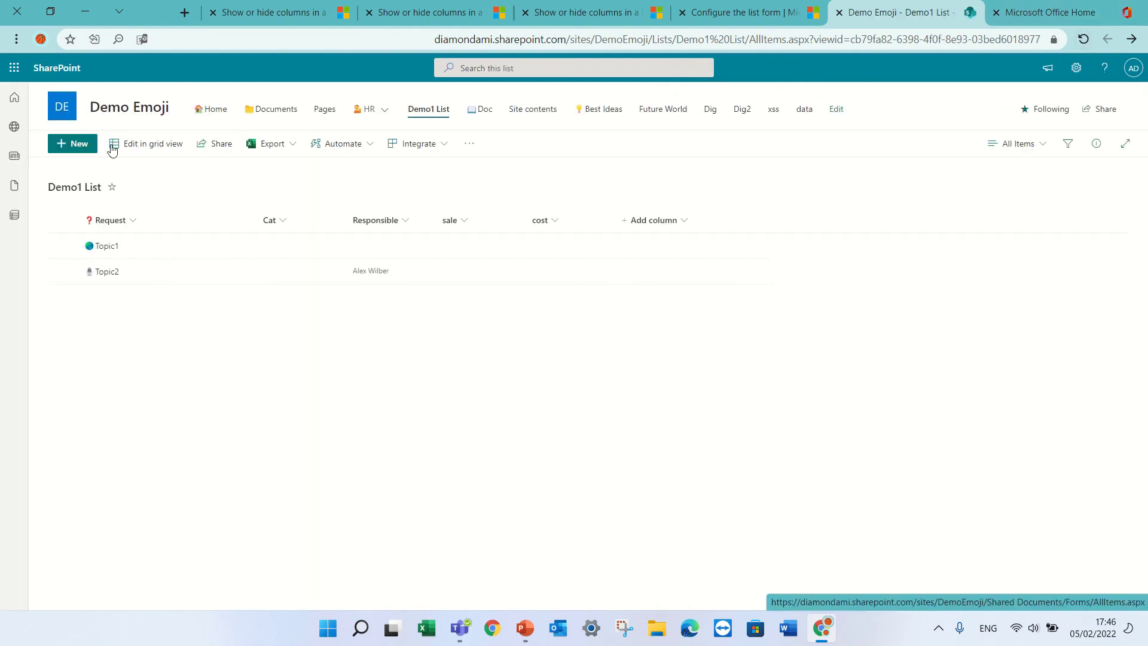
click(77, 146)
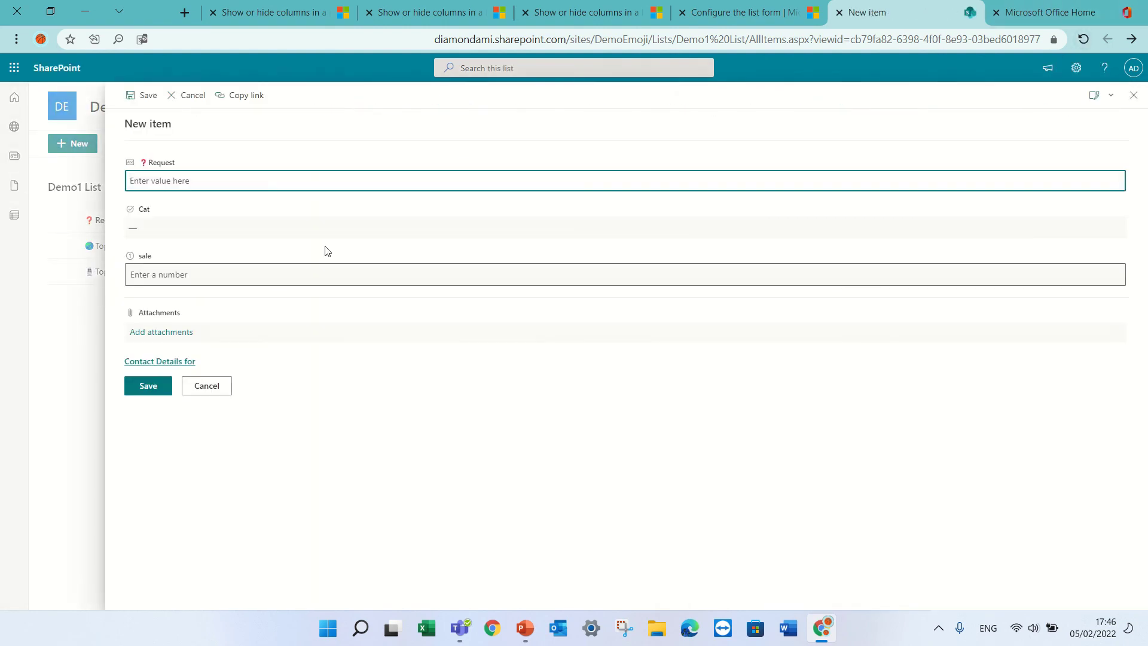